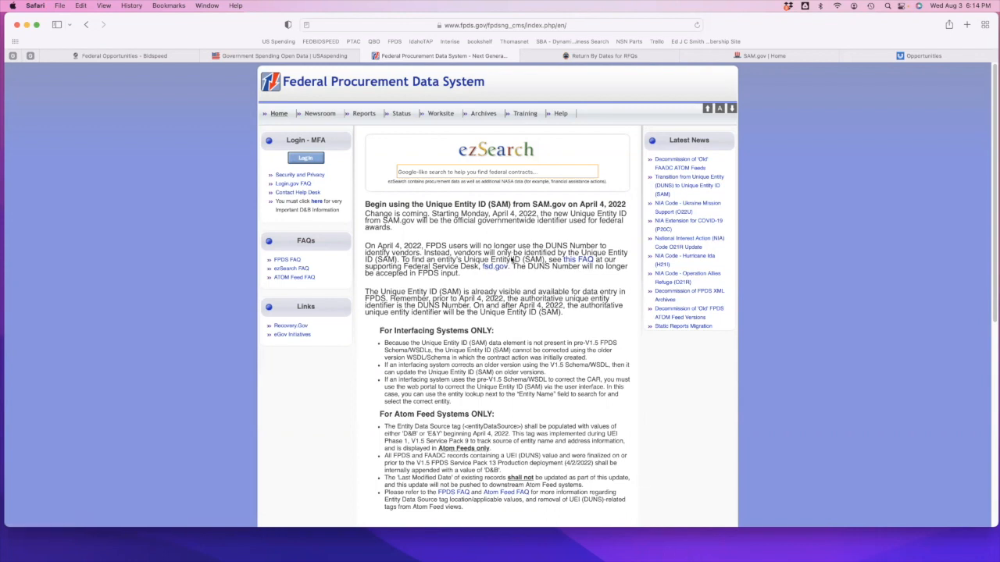
# Search the federal contract records in ezSearch for NAICS code 238210.
pyautogui.click(539, 170)
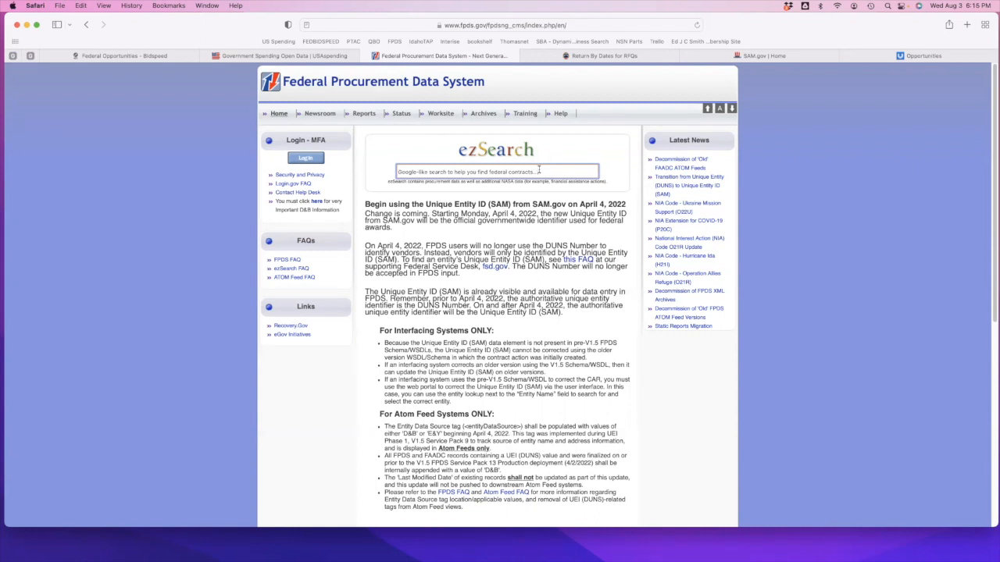
pyautogui.tripleClick(462, 167)
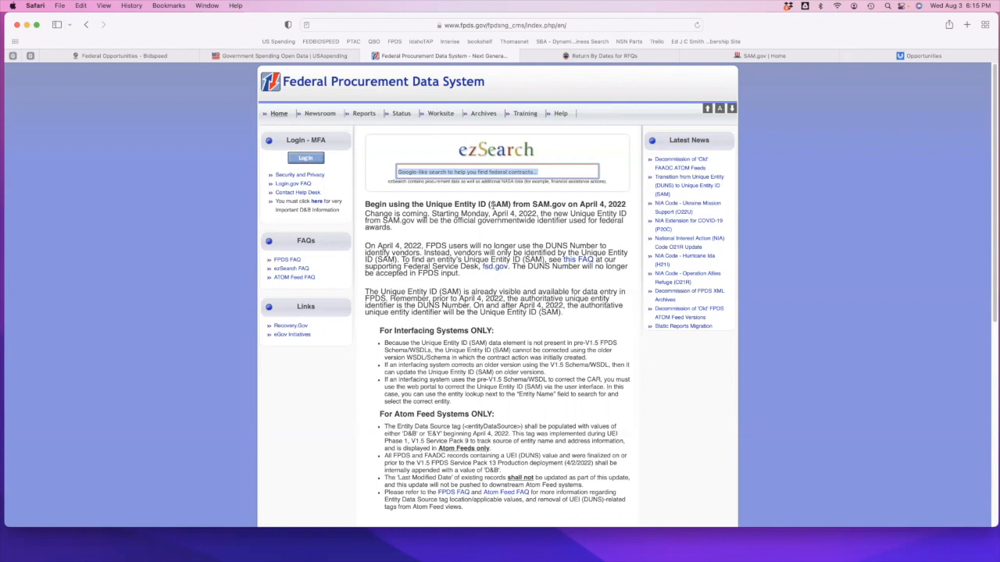
pyautogui.write('23821')
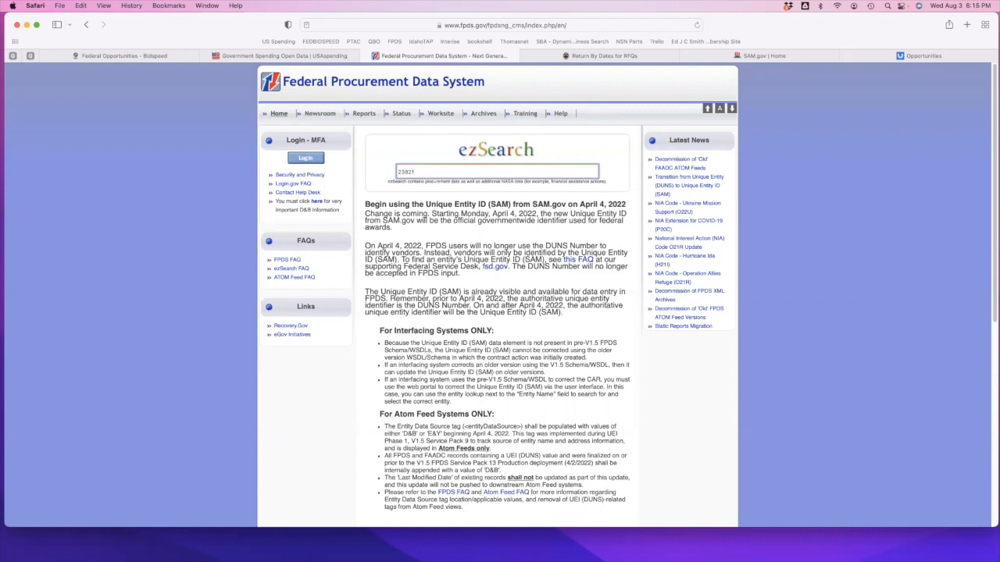
pyautogui.write('0')
pyautogui.press('Return')
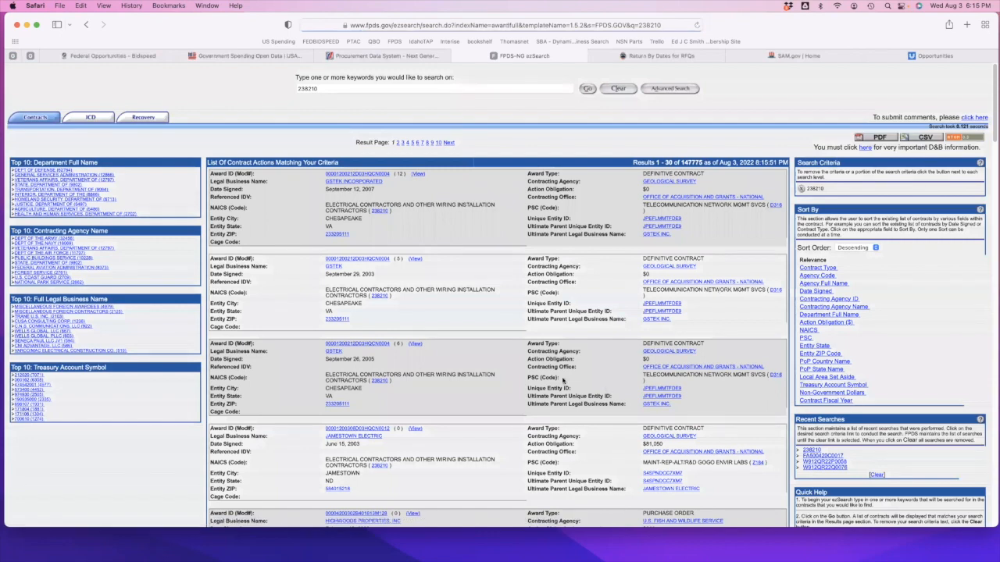
# Start an advanced search within the 238210 results and add a Date Signed criterion.
pyautogui.scroll(-1, 564, 382)
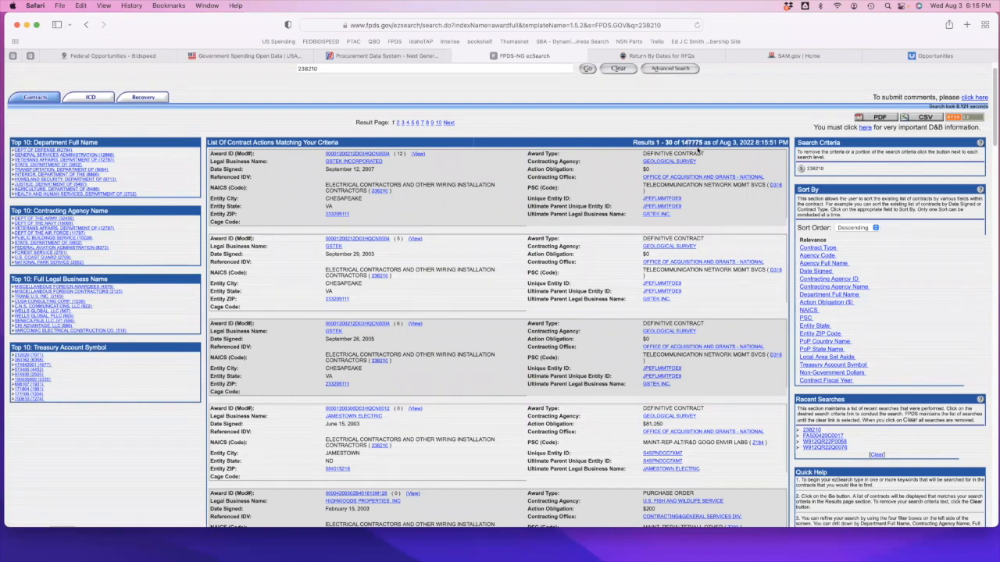
pyautogui.scroll(2, 703, 241)
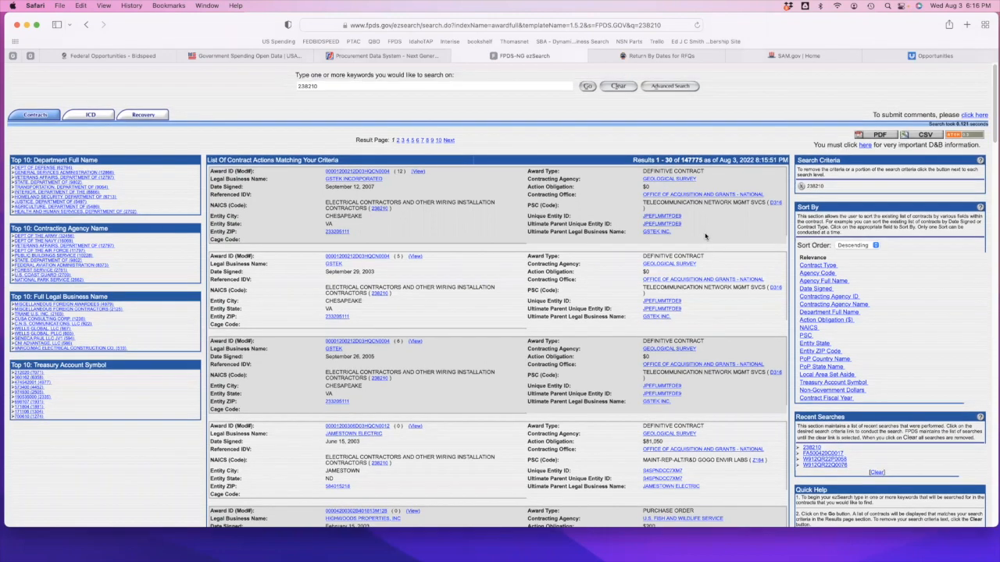
pyautogui.click(320, 88)
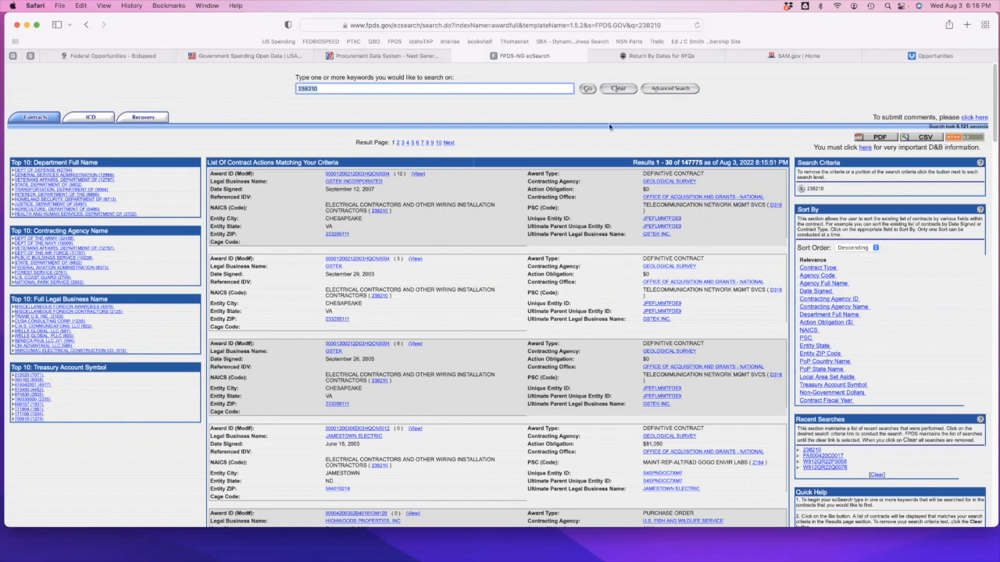
pyautogui.click(668, 88)
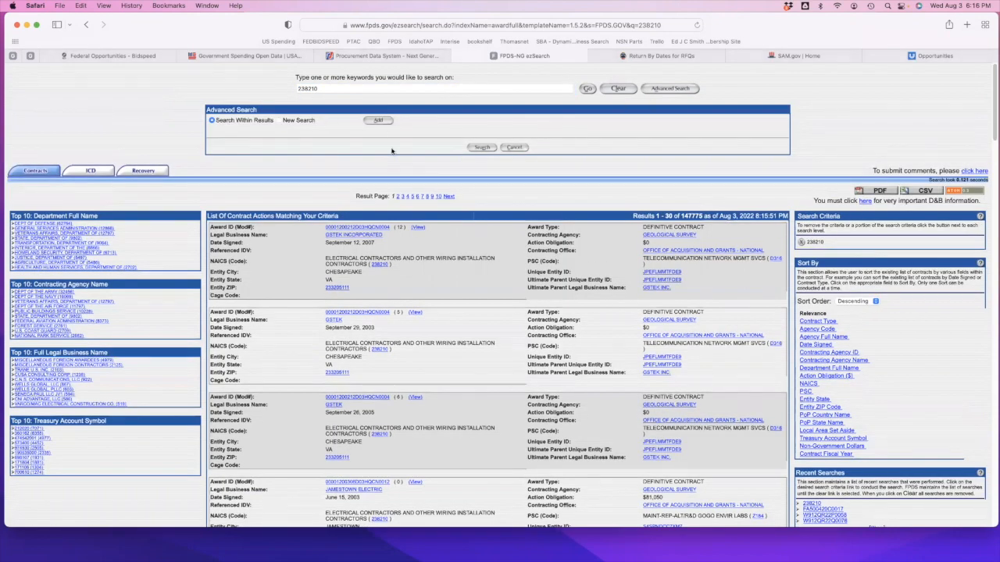
pyautogui.doubleClick(328, 89)
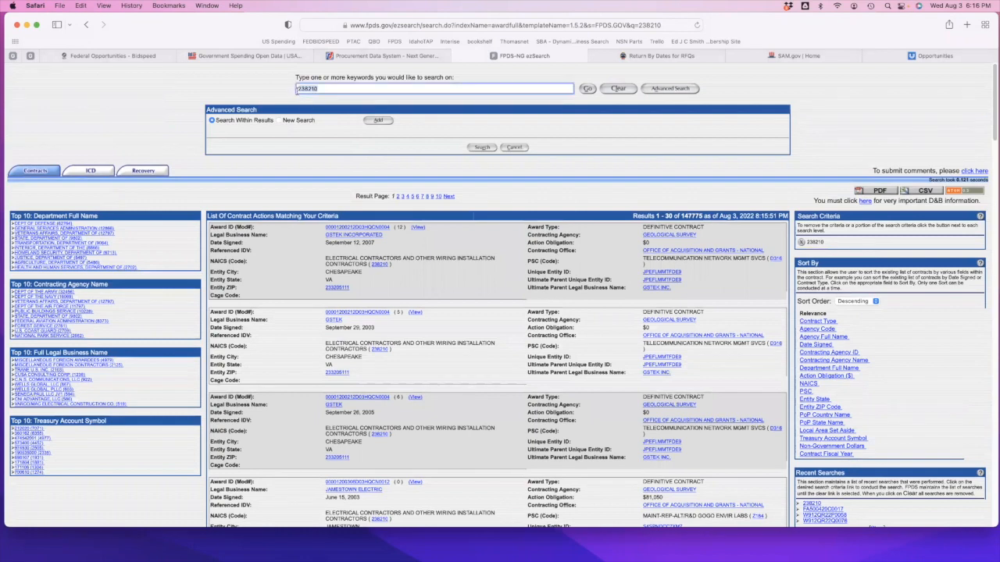
pyautogui.click(376, 121)
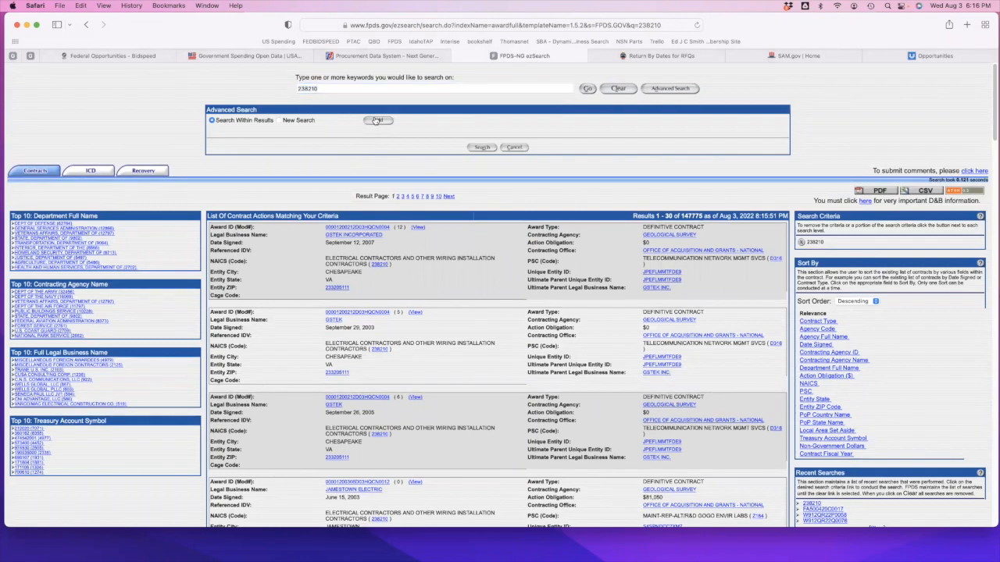
pyautogui.click(346, 141)
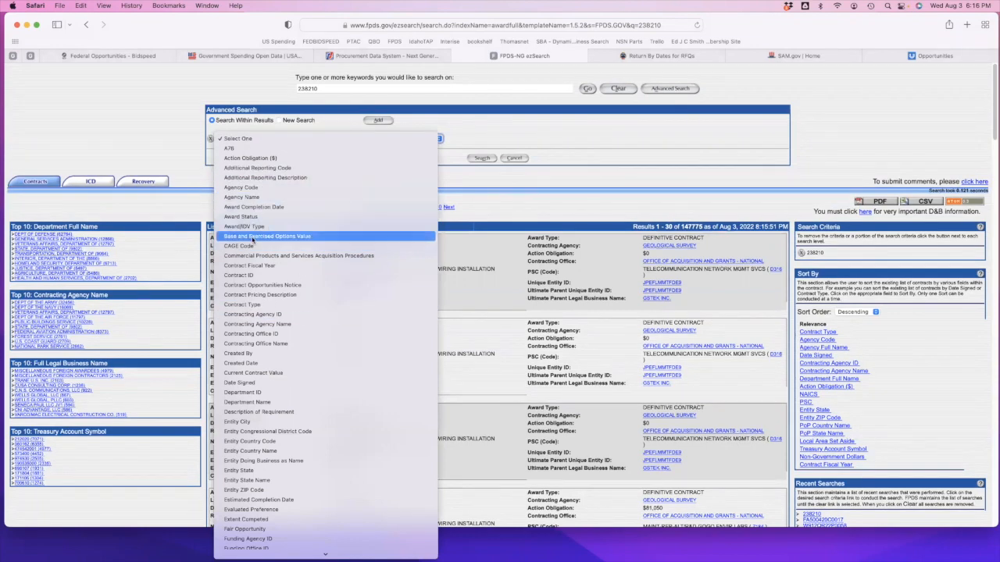
pyautogui.click(245, 383)
# Set the start of the Date Signed range to 01/01/2022.
pyautogui.click(490, 138)
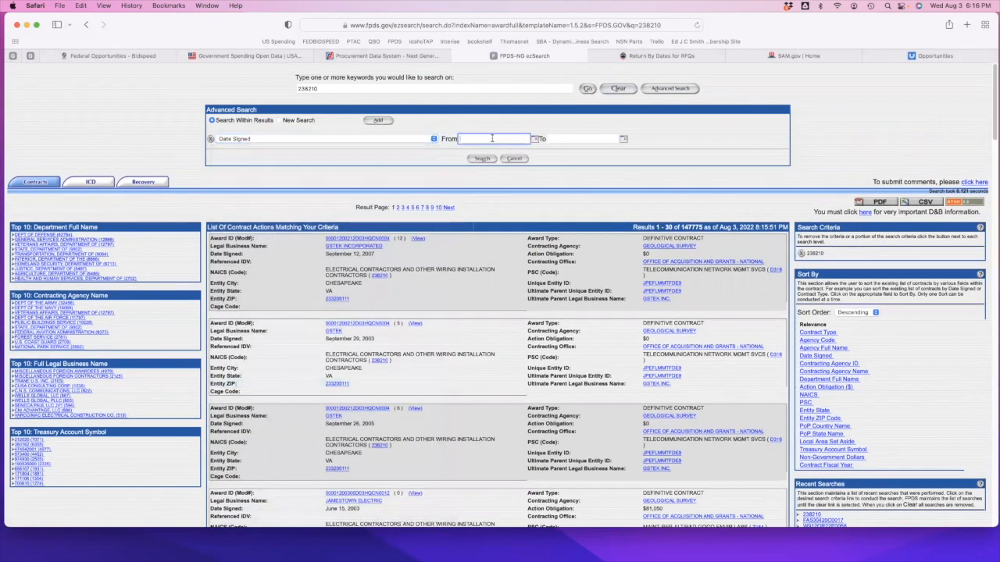
pyautogui.click(535, 139)
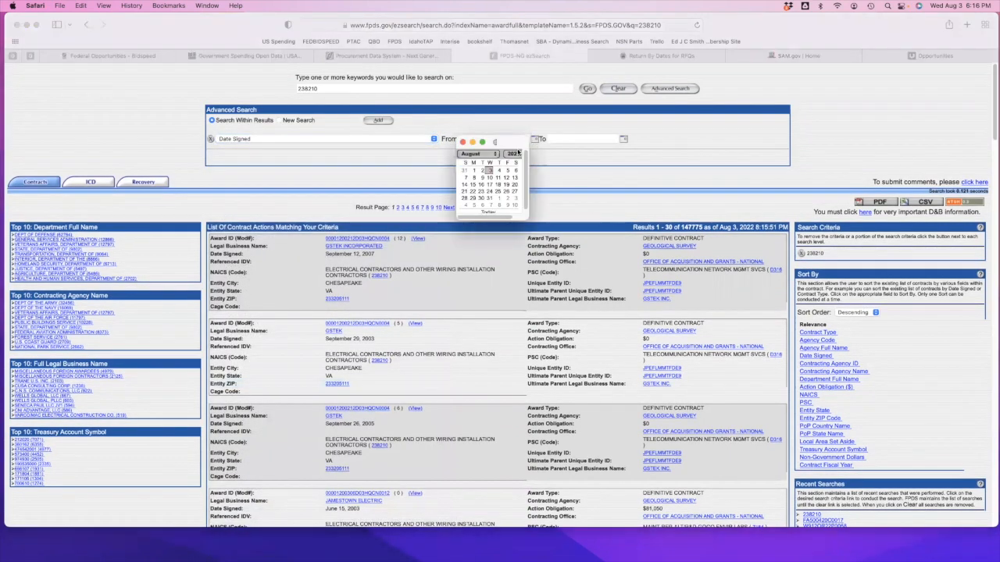
pyautogui.click(481, 154)
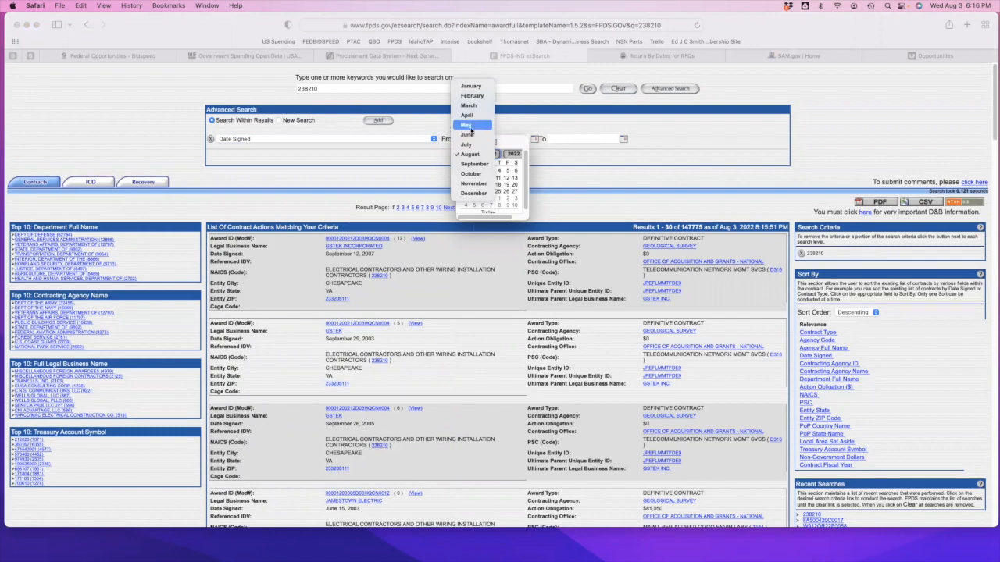
pyautogui.click(472, 85)
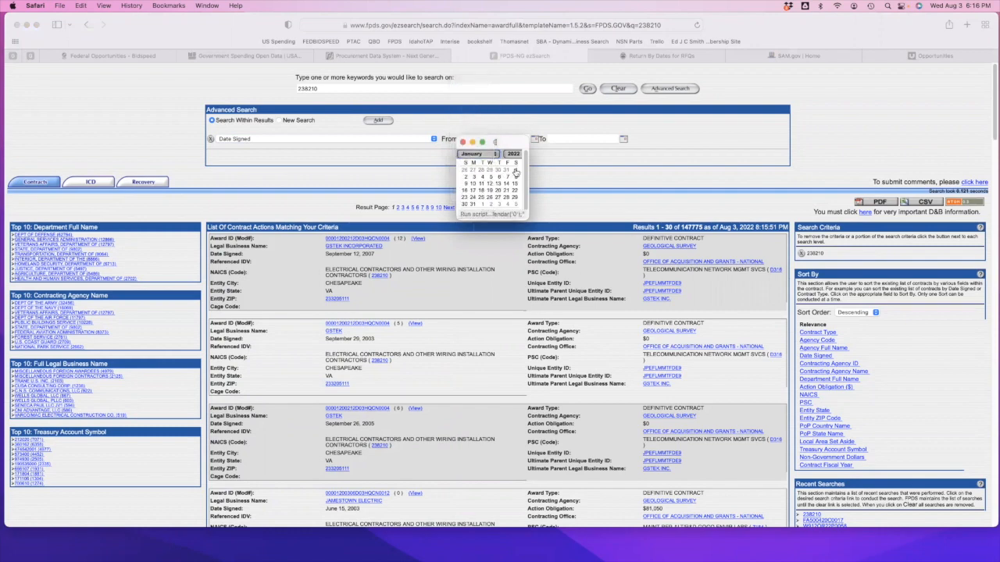
pyautogui.click(515, 170)
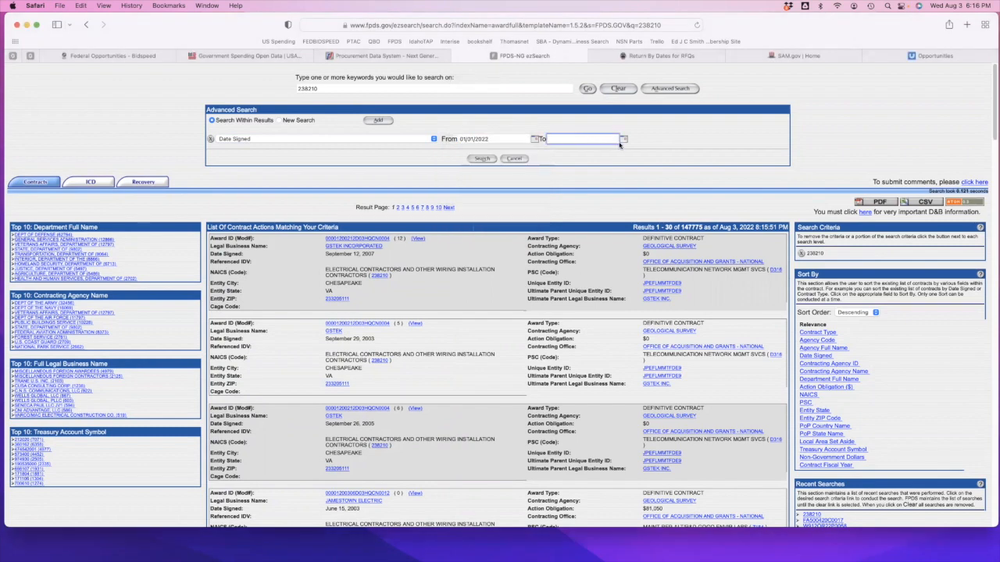
# Set the end of the Date Signed range to 08/03/2022 and run the search.
pyautogui.click(623, 140)
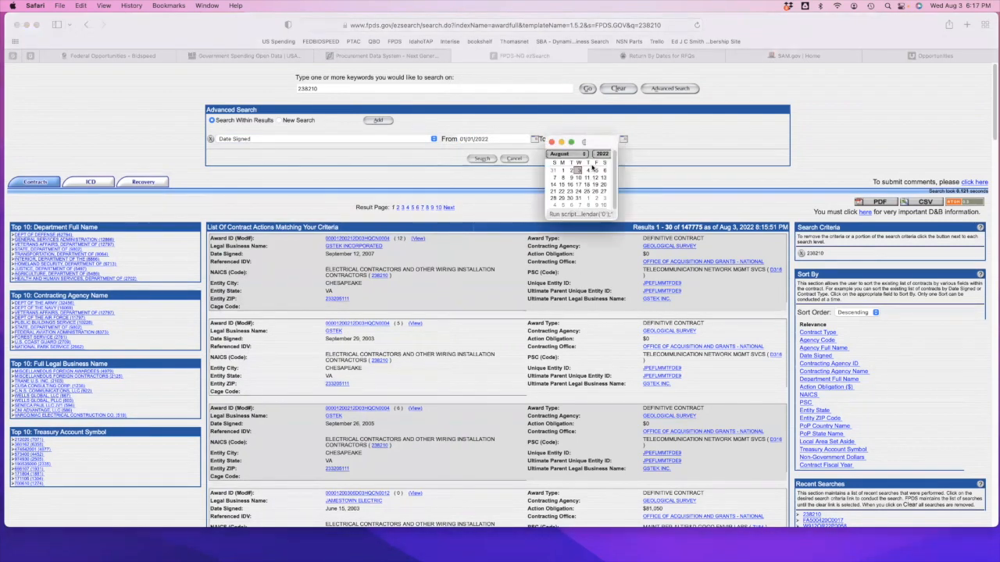
pyautogui.click(578, 170)
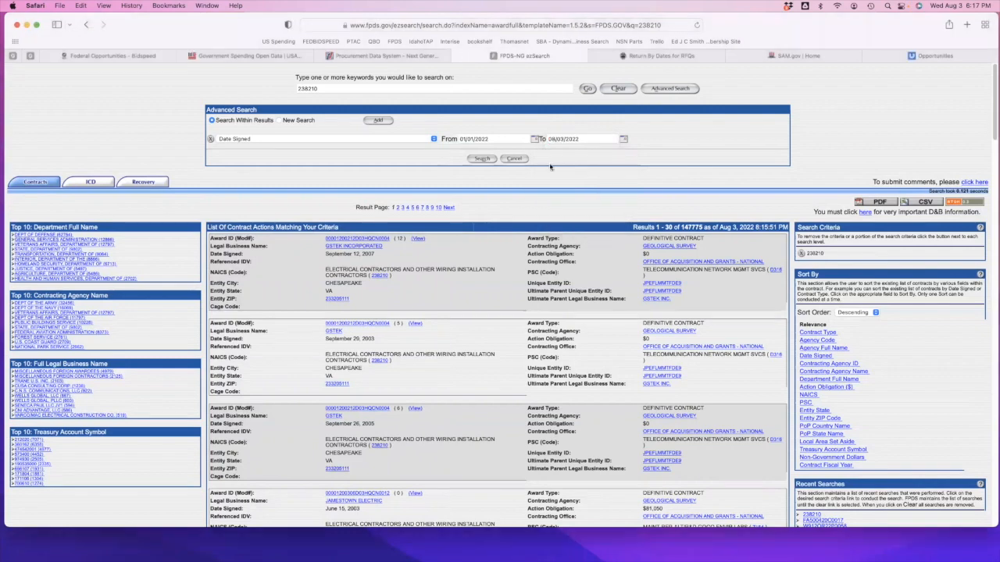
pyautogui.click(482, 160)
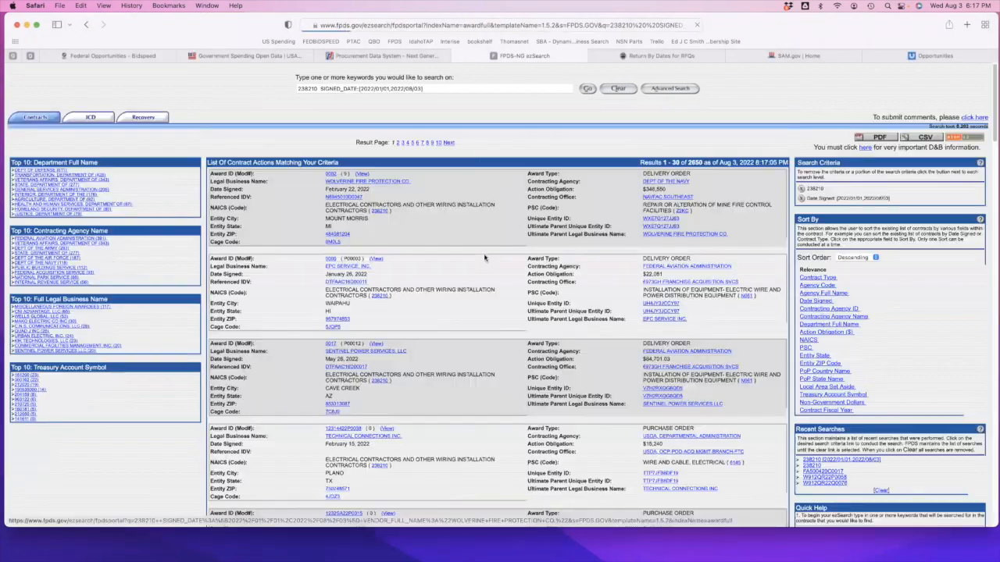
# Review the number of matching contract actions and look through the date-filtered result list.
pyautogui.doubleClick(700, 162)
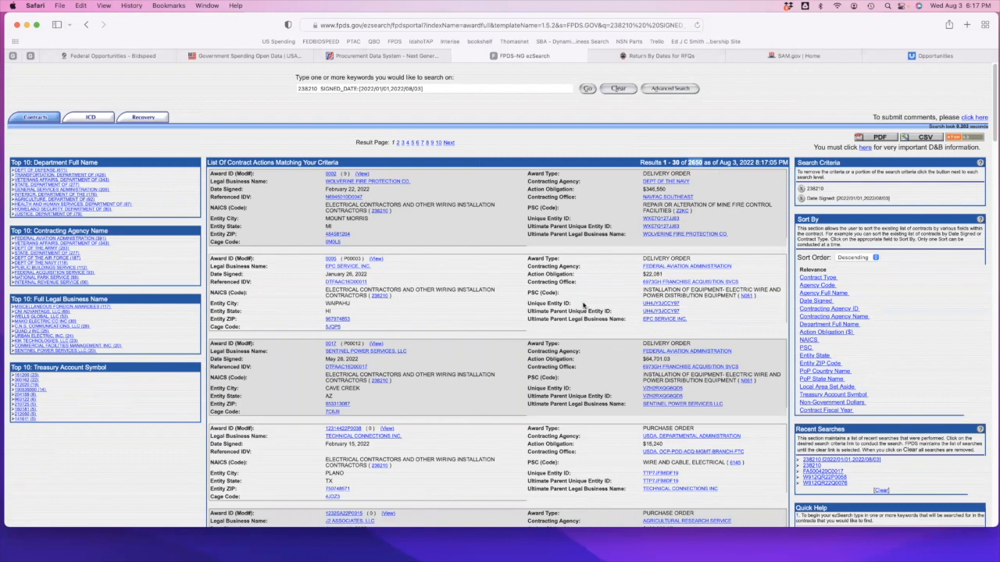
pyautogui.scroll(-10, 578, 303)
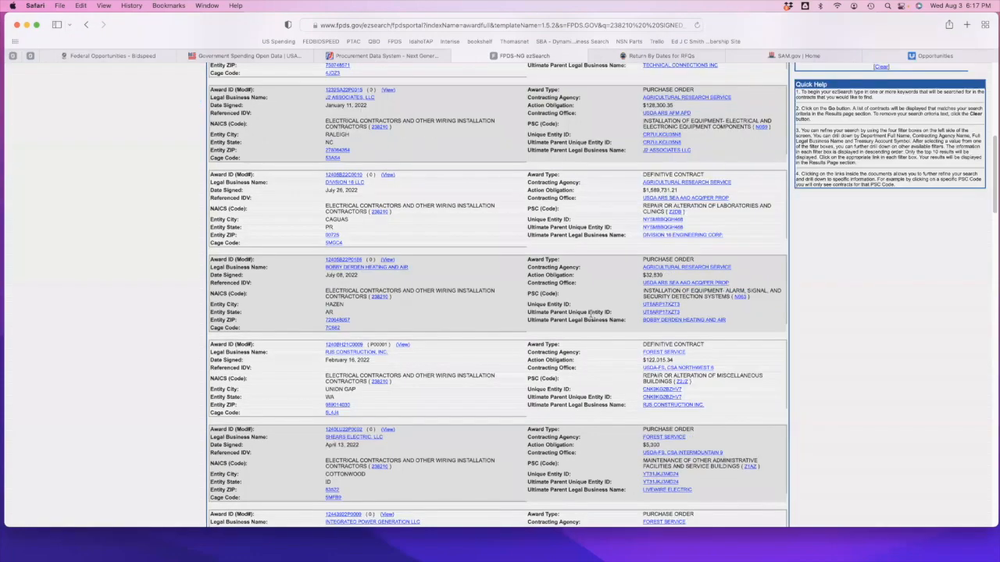
pyautogui.scroll(-10, 591, 316)
pyautogui.scroll(5, 591, 321)
pyautogui.scroll(5, 585, 322)
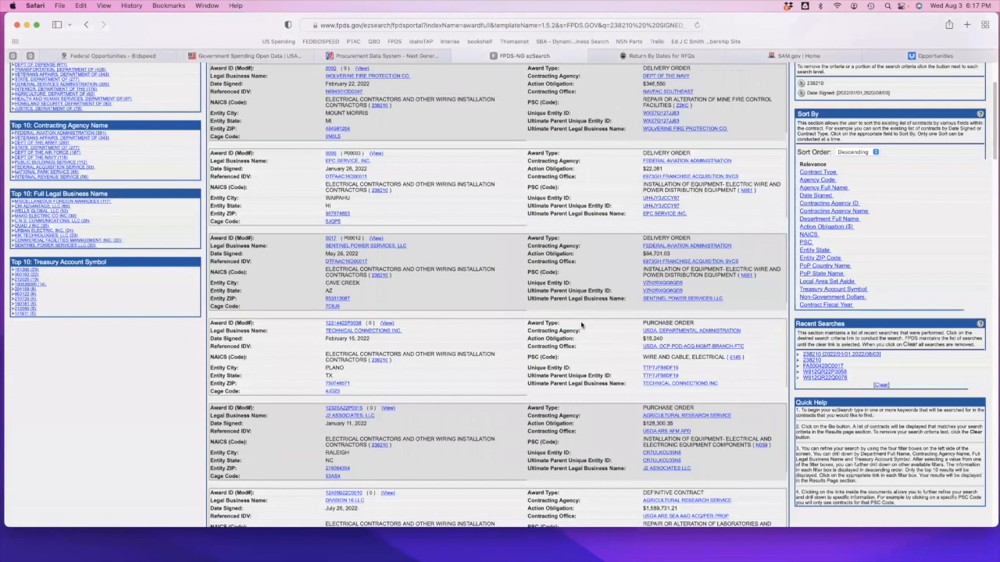
pyautogui.scroll(3, 581, 325)
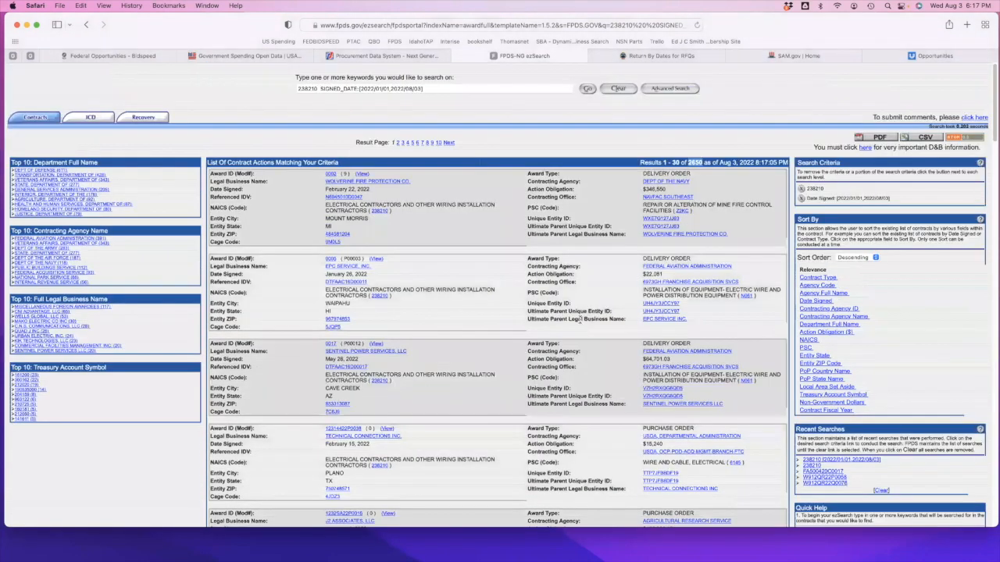
# Open the full record of the first listed award, Wolverine Fire Protection Co., and skim through its sections.
pyautogui.click(667, 88)
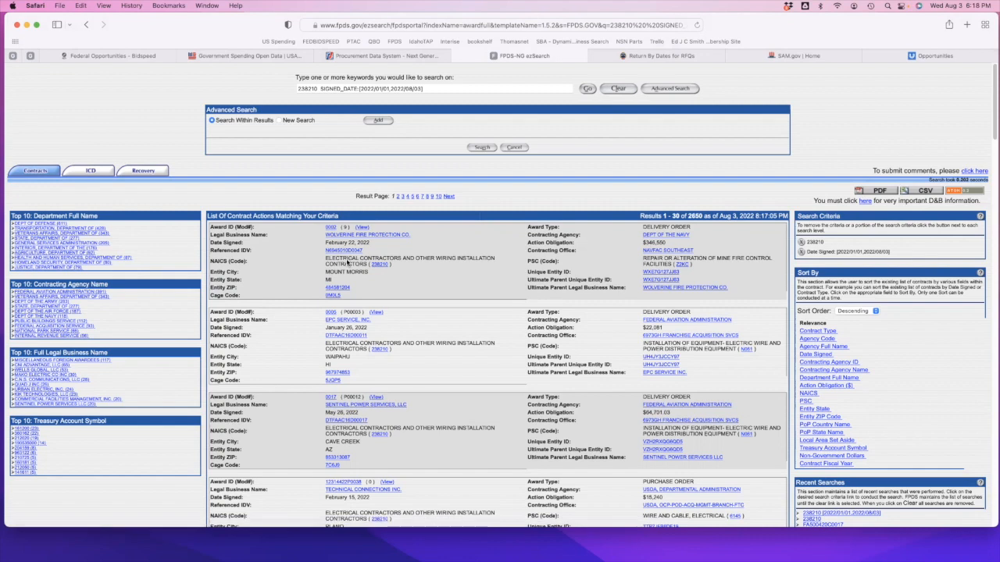
pyautogui.click(363, 228)
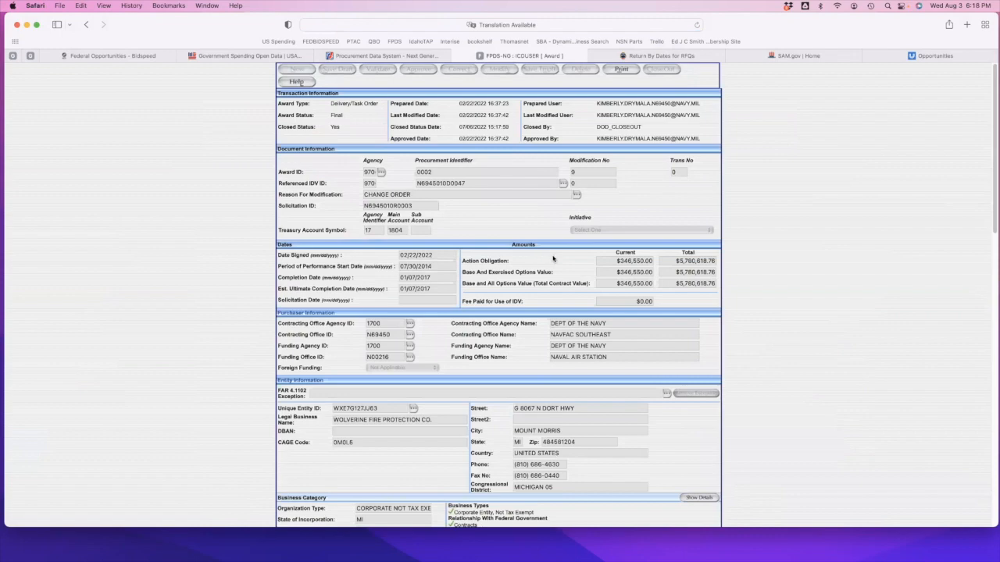
pyautogui.scroll(-5, 536, 293)
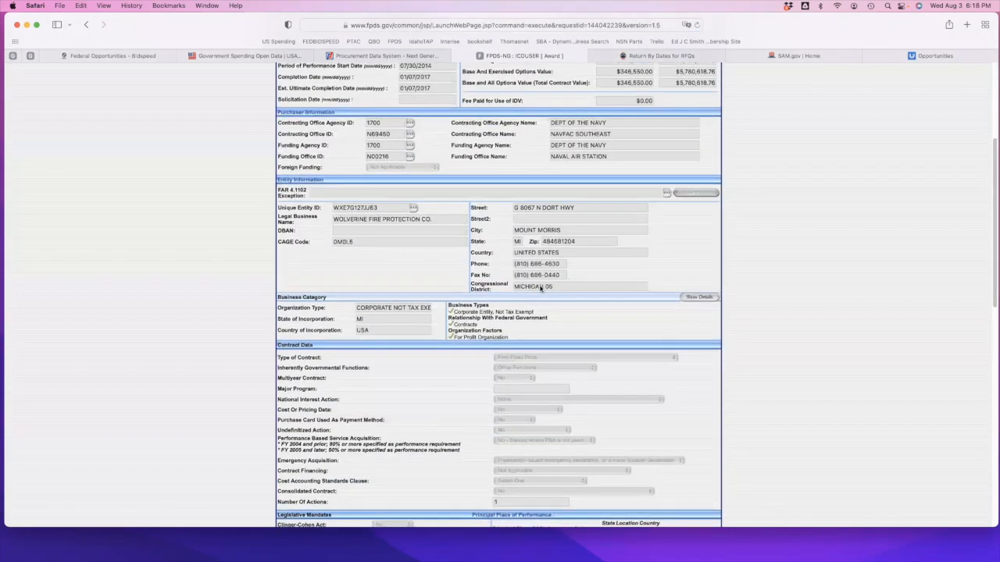
pyautogui.scroll(-4, 539, 290)
pyautogui.scroll(10, 539, 290)
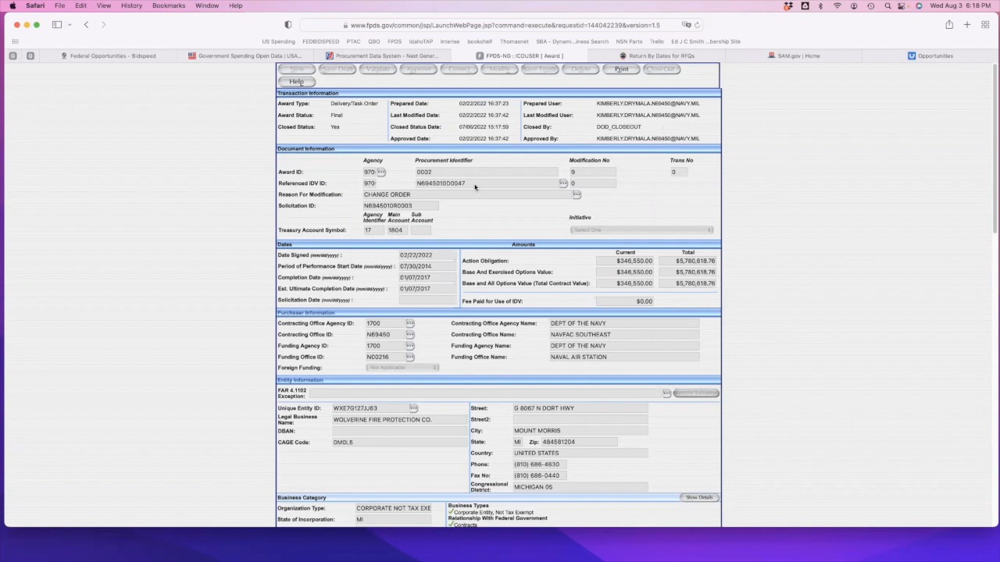
# Highlight the award's Referenced IDV procurement identifier and examine the purchaser and entity information.
pyautogui.doubleClick(417, 182)
pyautogui.scroll(-3, 528, 284)
pyautogui.scroll(-1, 528, 284)
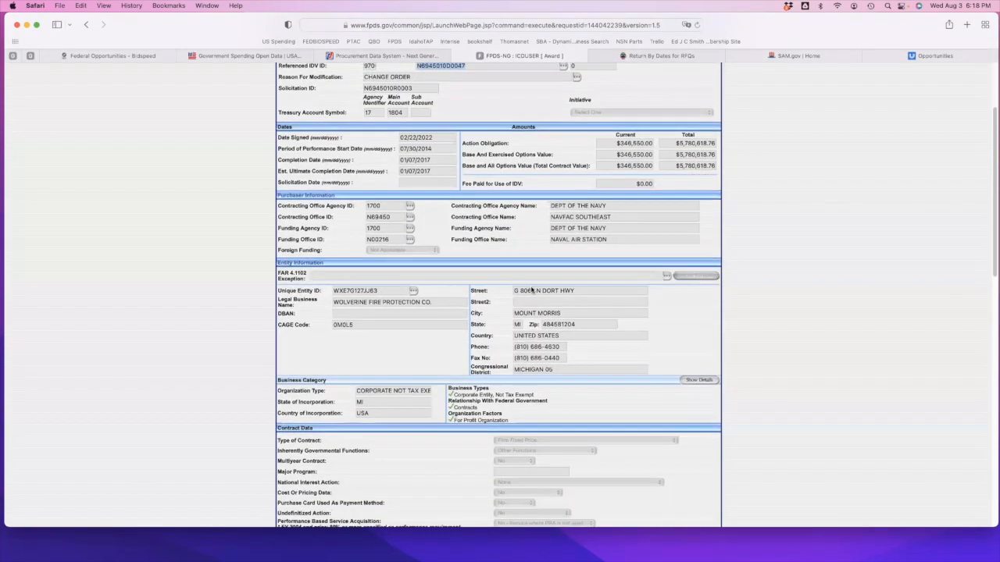
pyautogui.scroll(1, 532, 289)
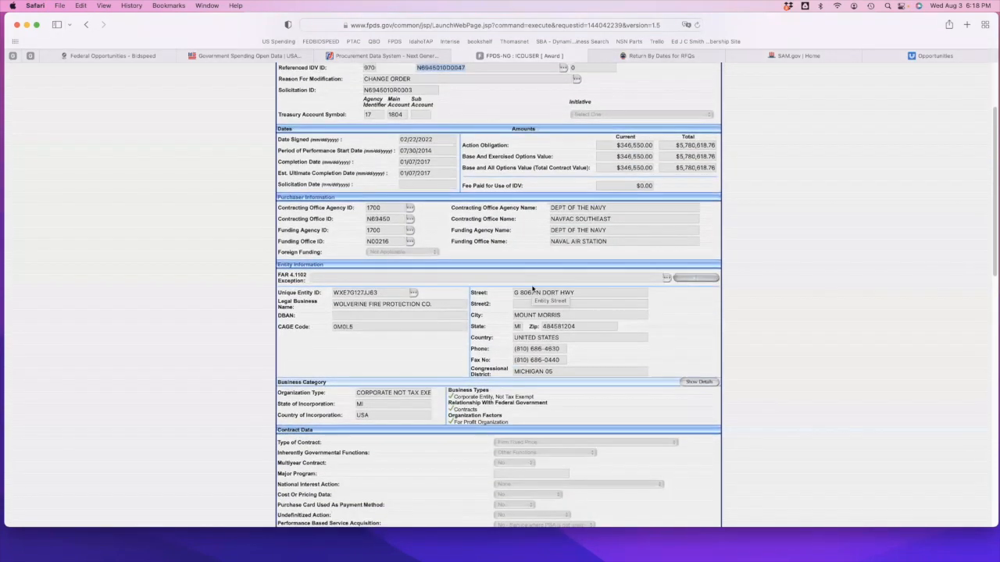
pyautogui.scroll(2, 533, 289)
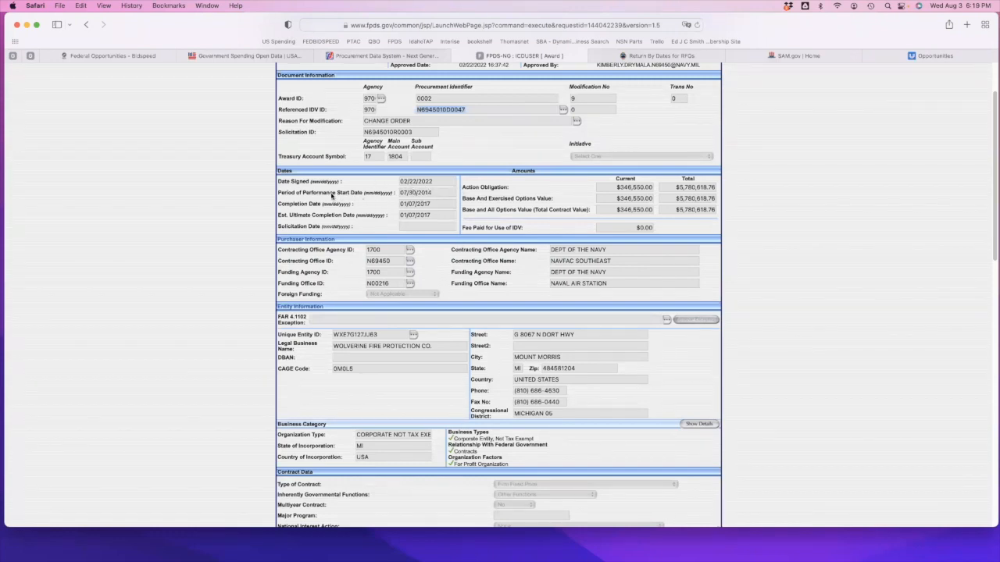
# Examine the award's performance start and completion dates, contract data, place of performance, product or service information, and amounts.
pyautogui.moveTo(401, 193); pyautogui.dragTo(431, 192)
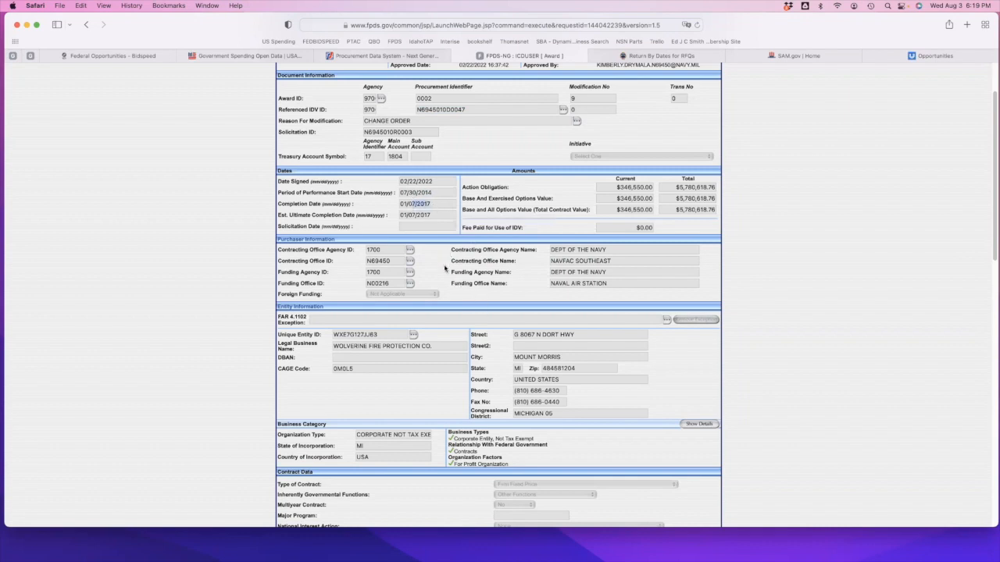
pyautogui.click(439, 183)
pyautogui.click(442, 304)
pyautogui.scroll(-2, 559, 349)
pyautogui.scroll(-5, 560, 349)
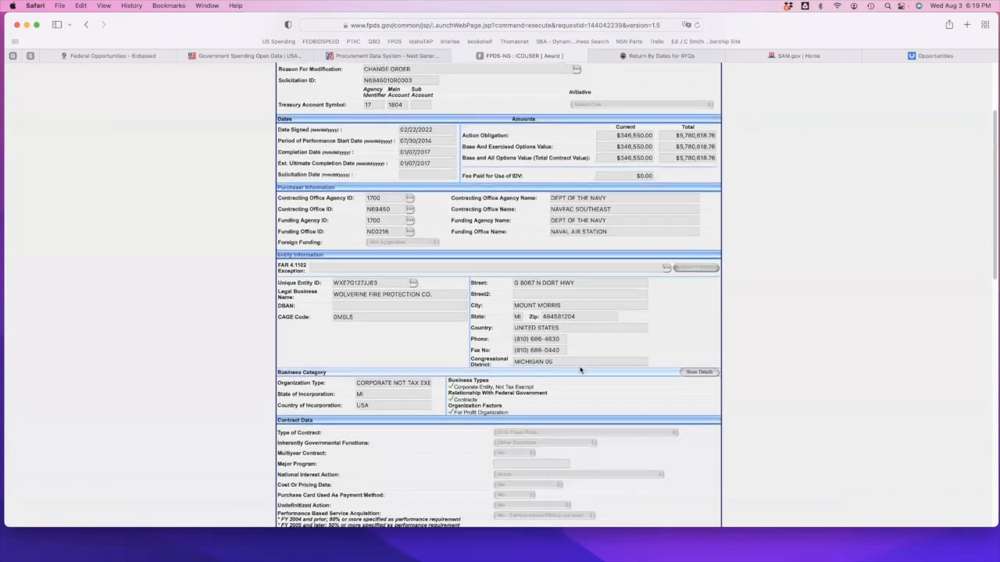
pyautogui.scroll(-2, 582, 376)
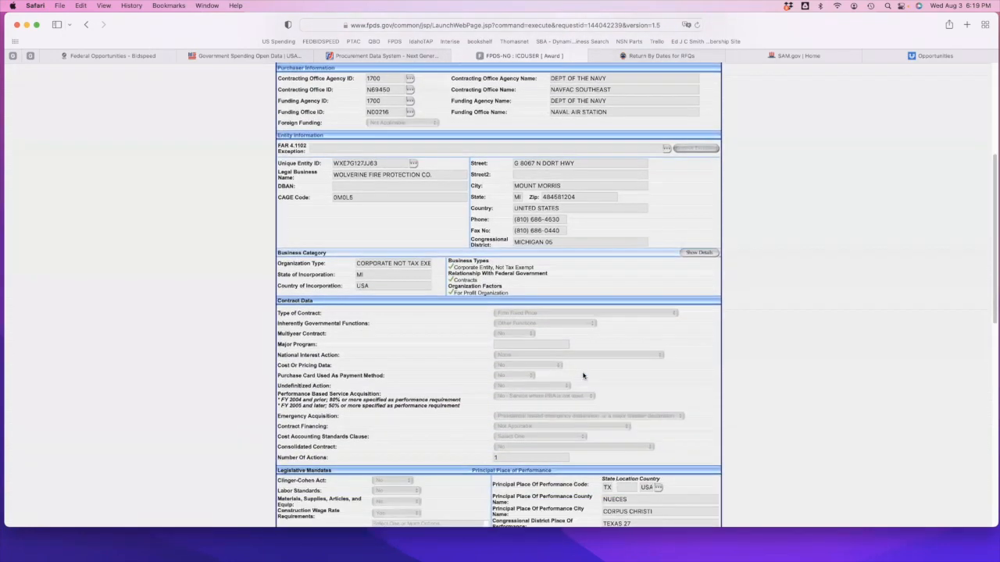
pyautogui.scroll(-10, 585, 378)
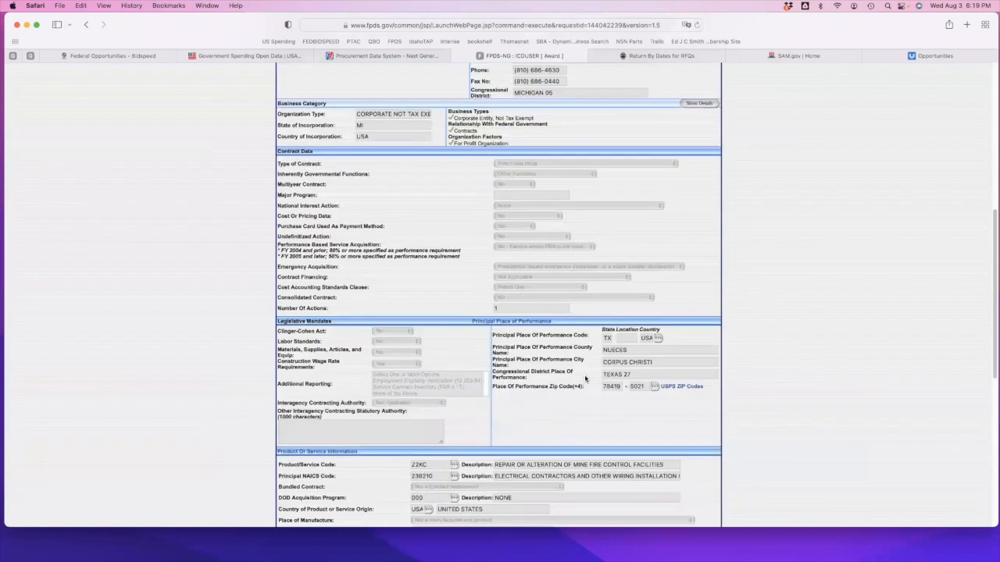
pyautogui.scroll(18, 586, 378)
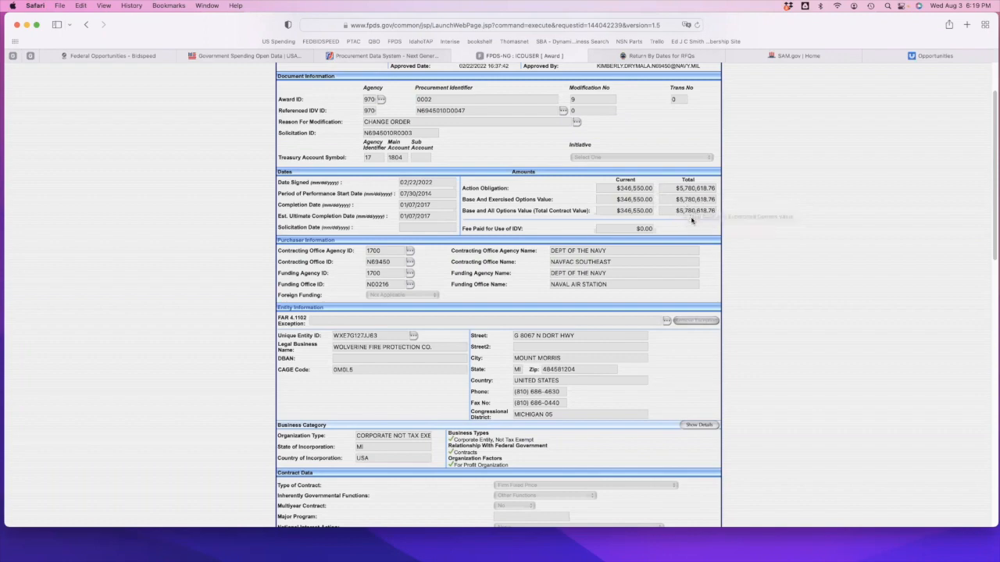
# Examine the award's total contract value, contract data, principal place of performance, and product or service information.
pyautogui.scroll(-1, 631, 364)
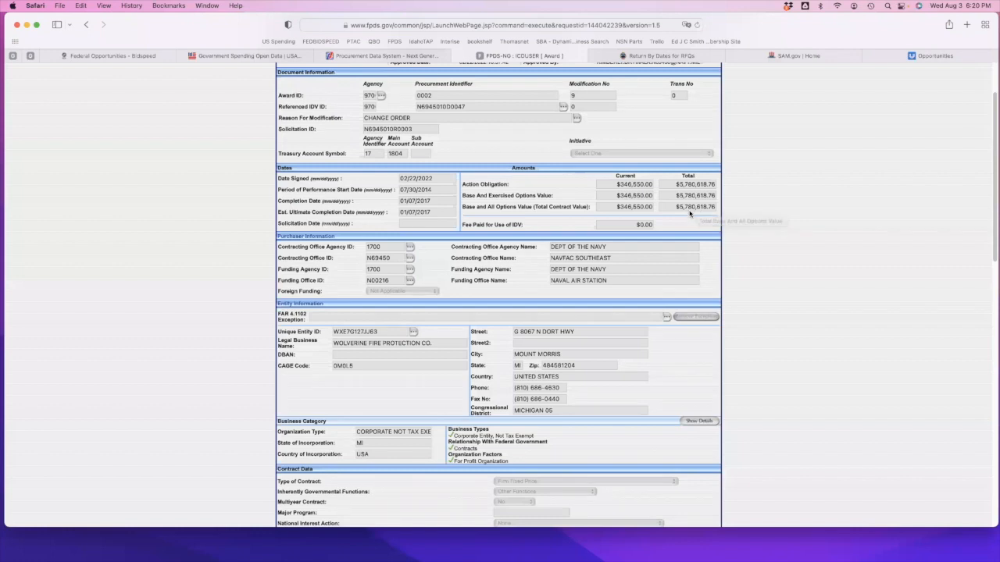
pyautogui.scroll(-1, 697, 215)
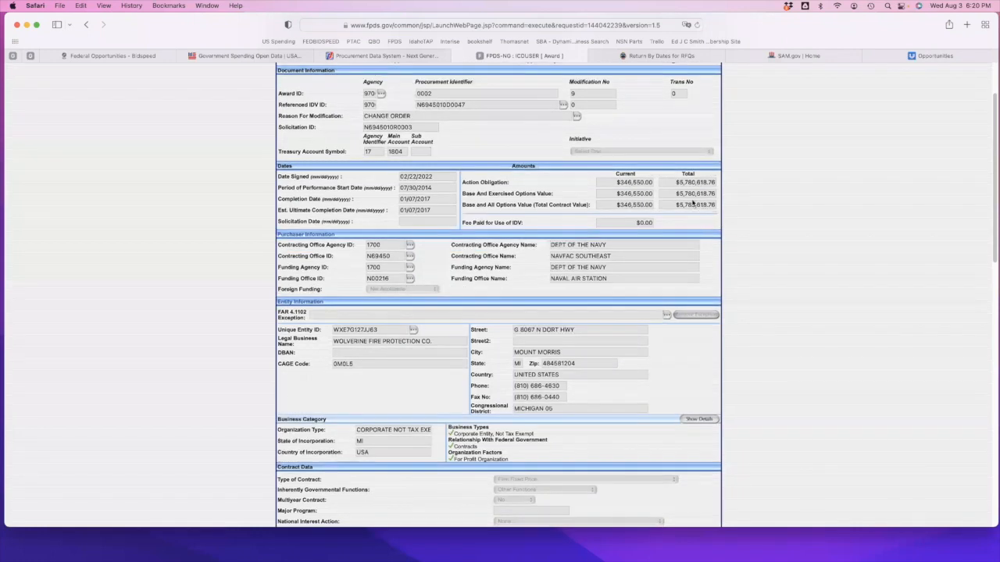
pyautogui.scroll(-2, 738, 389)
pyautogui.scroll(-5, 698, 398)
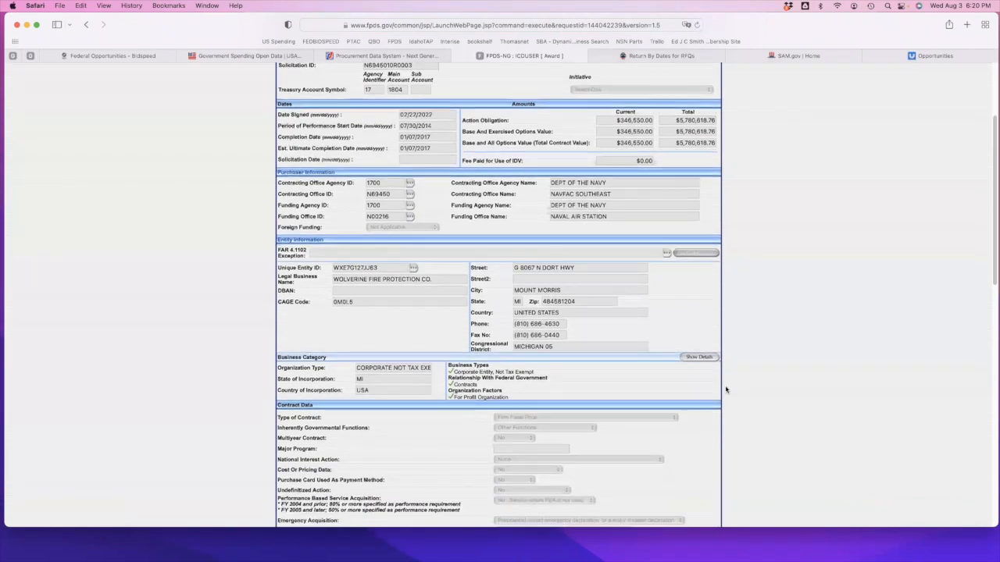
pyautogui.scroll(-6, 698, 399)
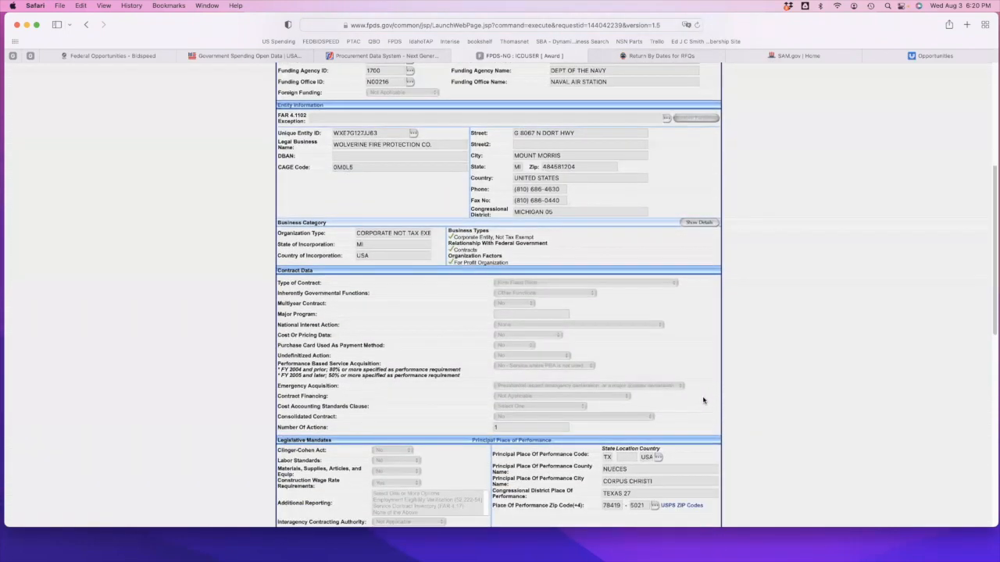
pyautogui.scroll(-1, 594, 390)
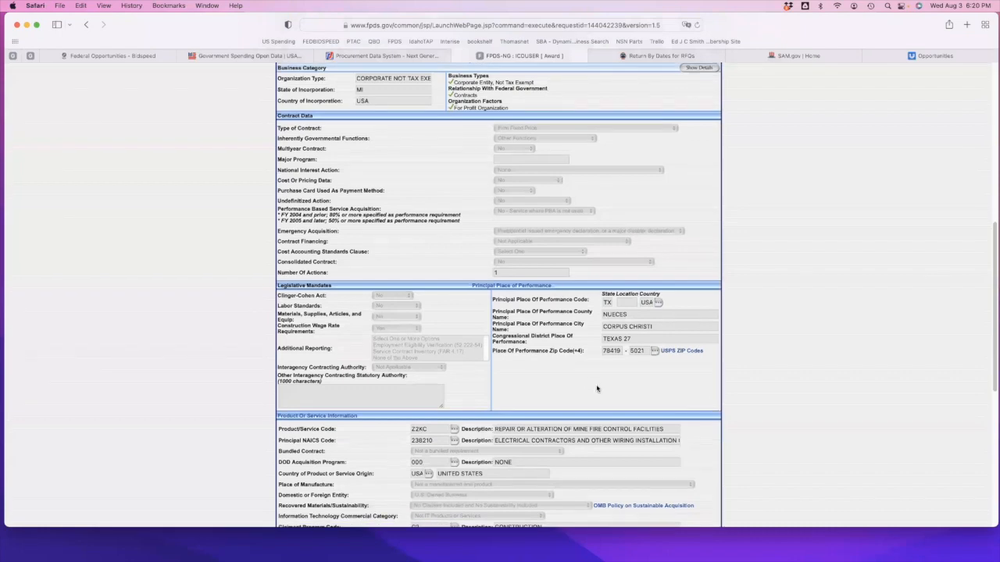
pyautogui.scroll(-4, 597, 388)
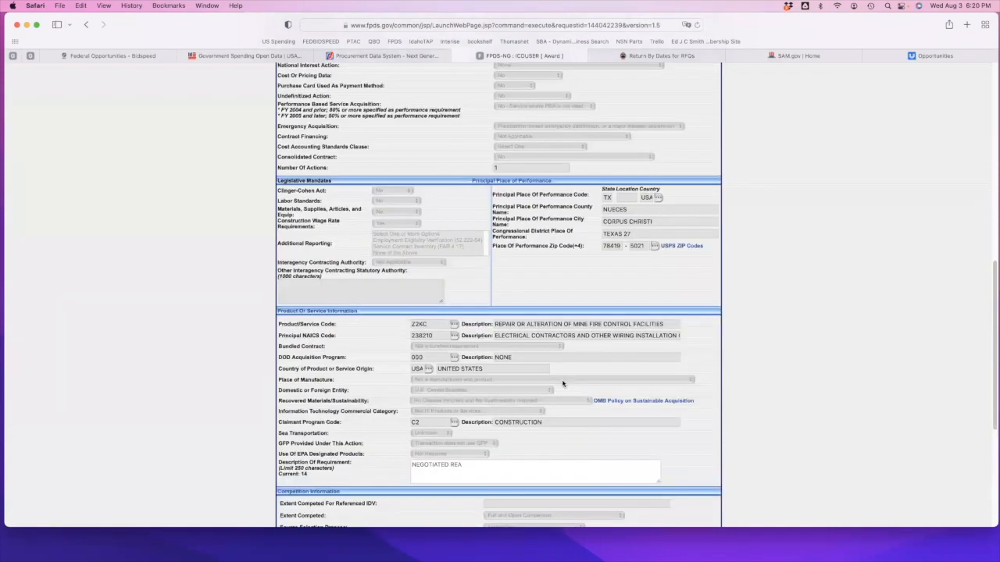
pyautogui.scroll(2, 569, 382)
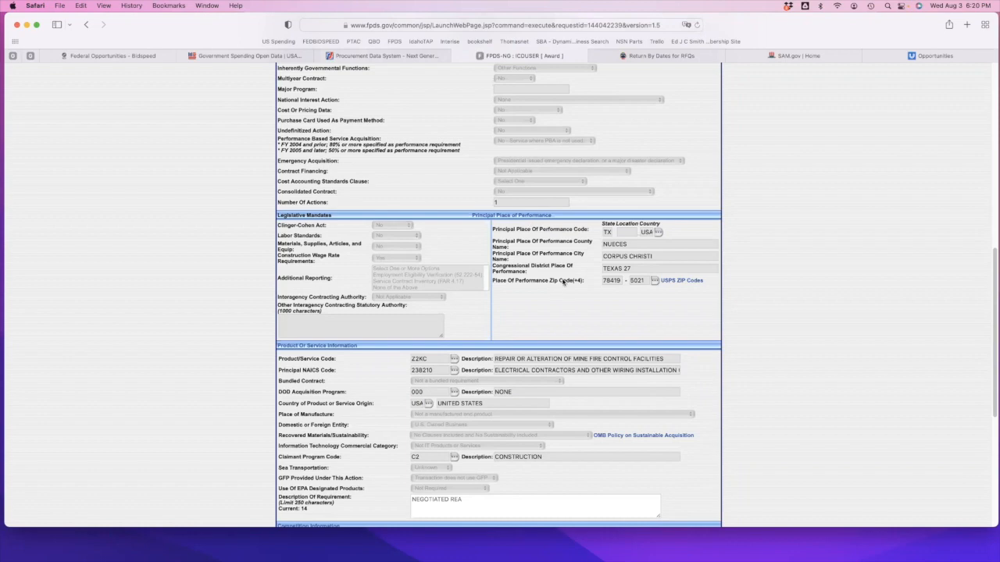
pyautogui.scroll(-2, 558, 281)
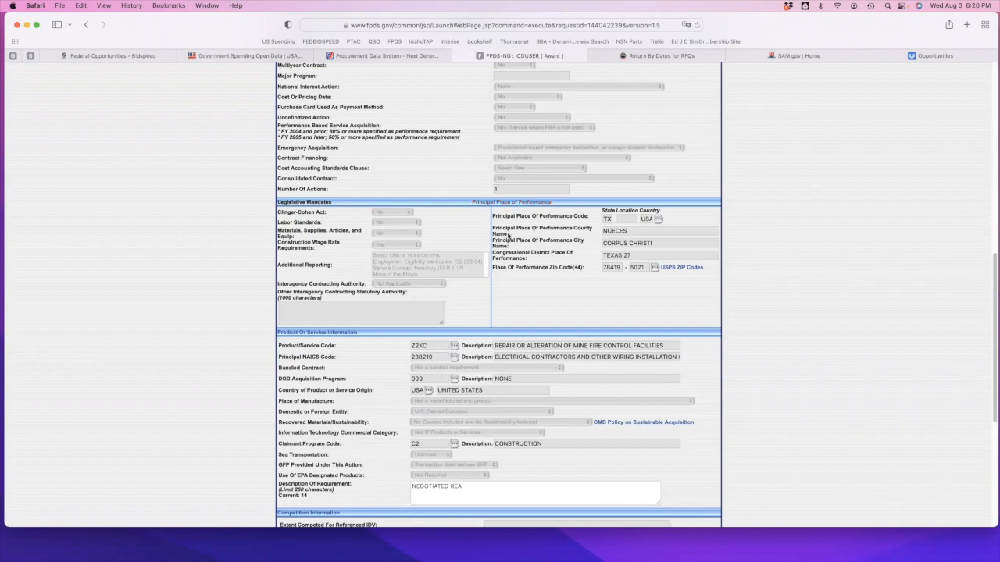
pyautogui.scroll(10, 554, 225)
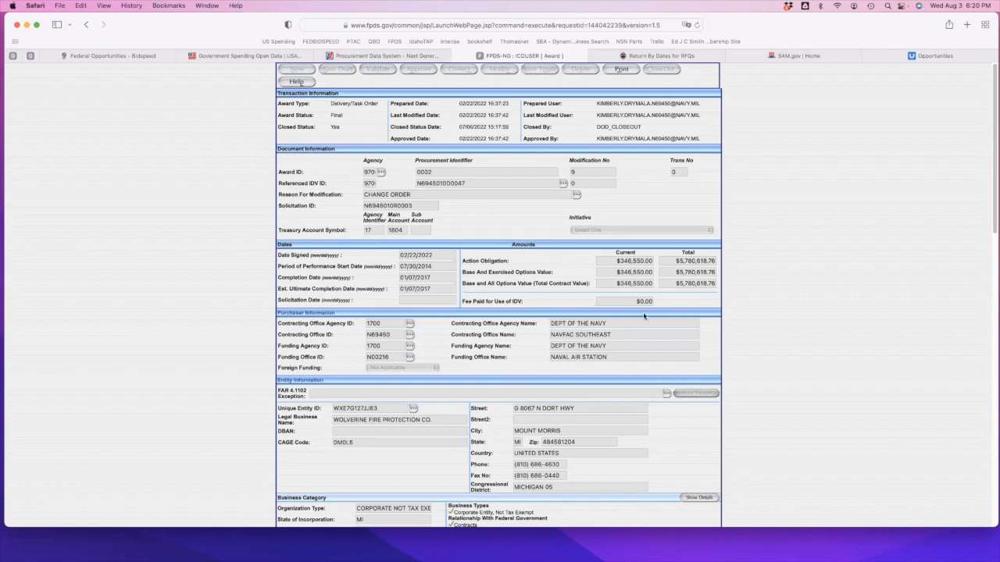
# Highlight the Number Of Offers Received label in the award's Competition Information section.
pyautogui.scroll(-10, 686, 428)
pyautogui.scroll(-9, 687, 426)
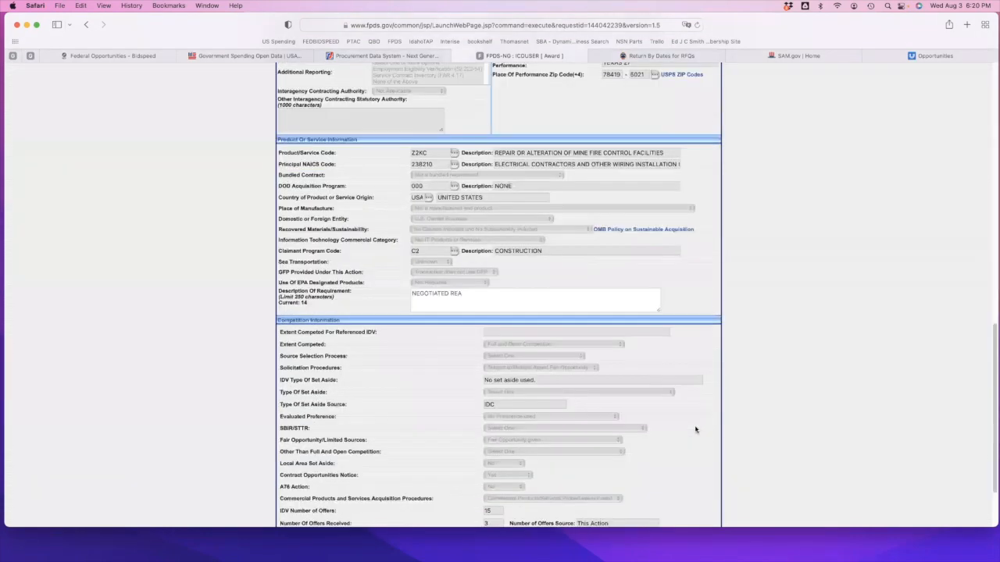
pyautogui.scroll(-1, 701, 426)
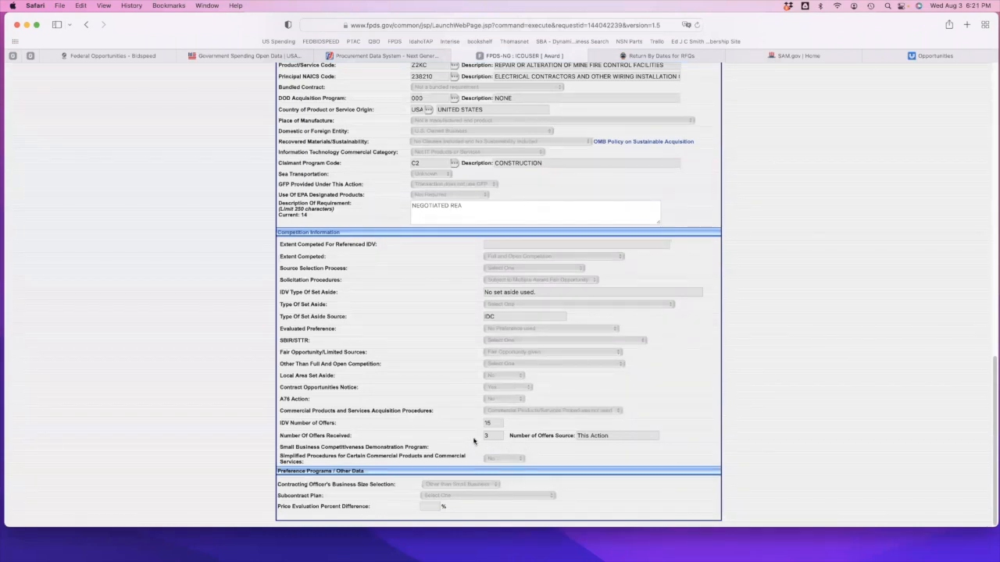
pyautogui.moveTo(280, 436); pyautogui.dragTo(346, 438)
pyautogui.moveTo(439, 435)
pyautogui.mouseDown()
pyautogui.moveTo(495, 438)
pyautogui.moveTo(434, 437)
pyautogui.mouseUp()
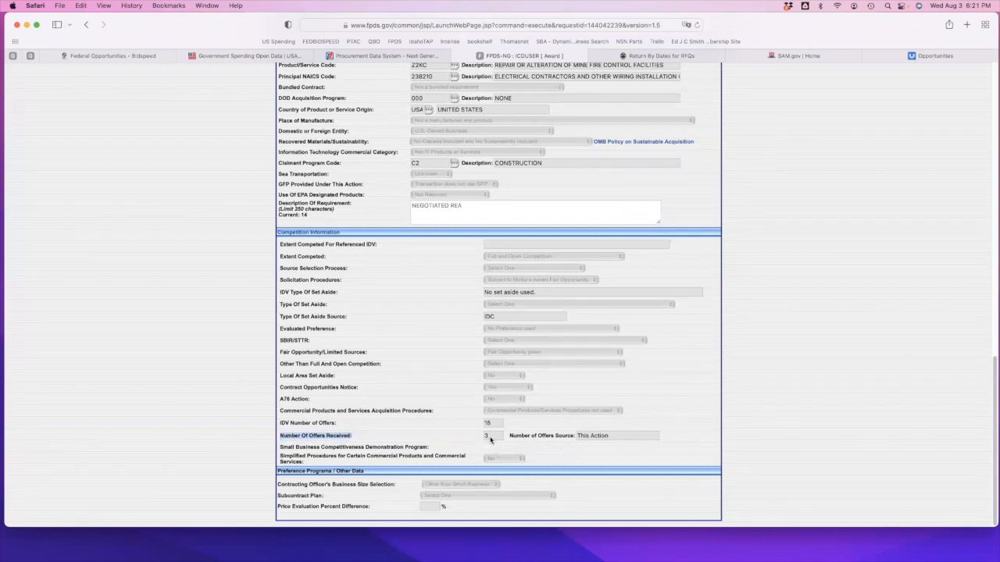
# Compare the award's obligation amounts with the number of offers received, the IDV number of offers, and the set-aside details.
pyautogui.scroll(15, 748, 326)
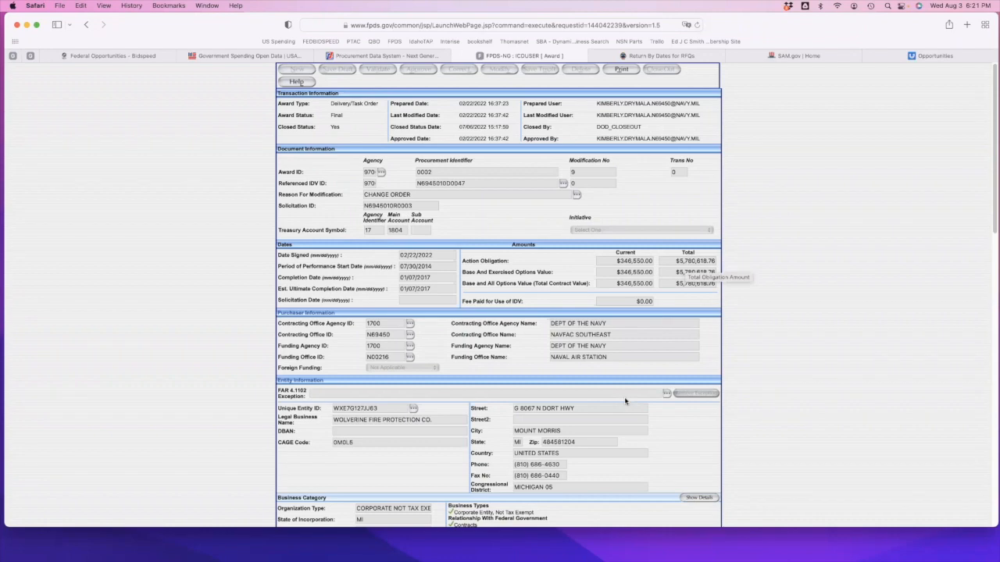
pyautogui.scroll(-15, 624, 401)
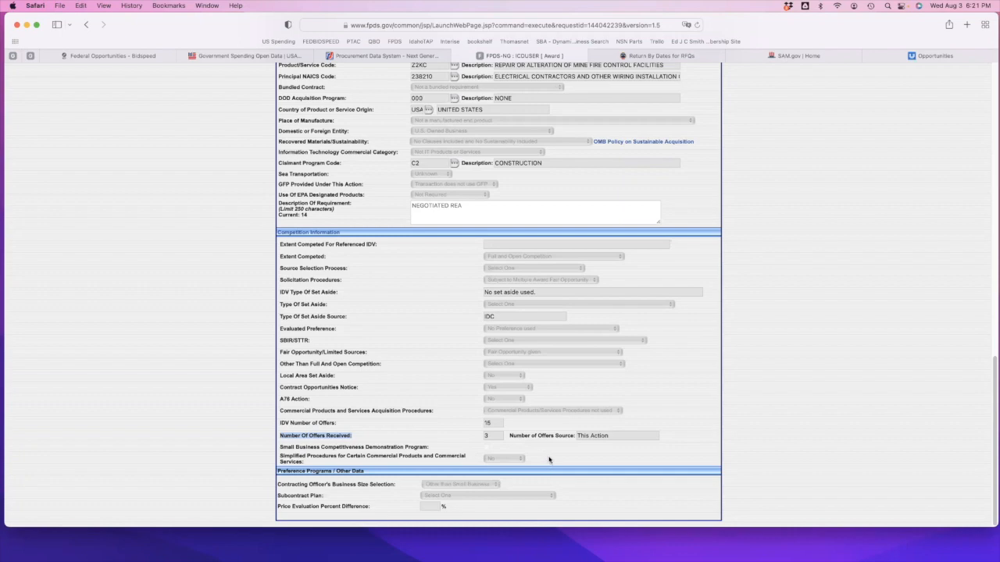
pyautogui.scroll(1, 577, 447)
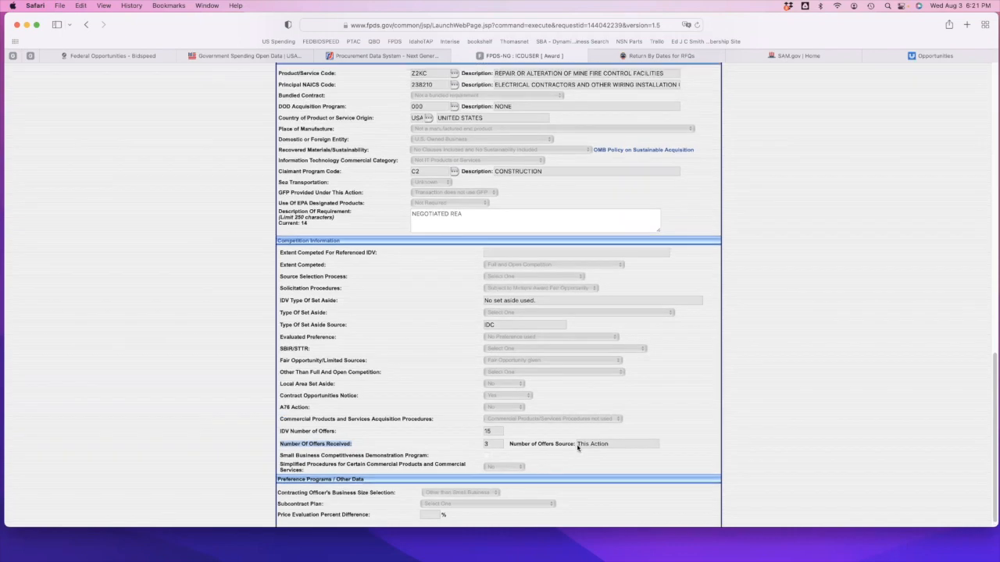
pyautogui.scroll(3, 578, 456)
pyautogui.scroll(-2, 578, 460)
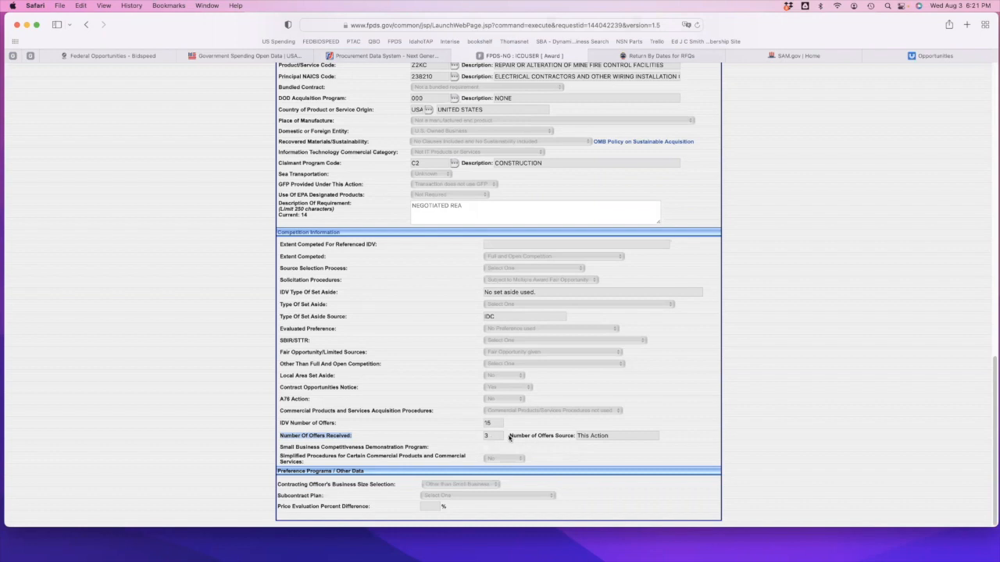
pyautogui.scroll(1, 510, 437)
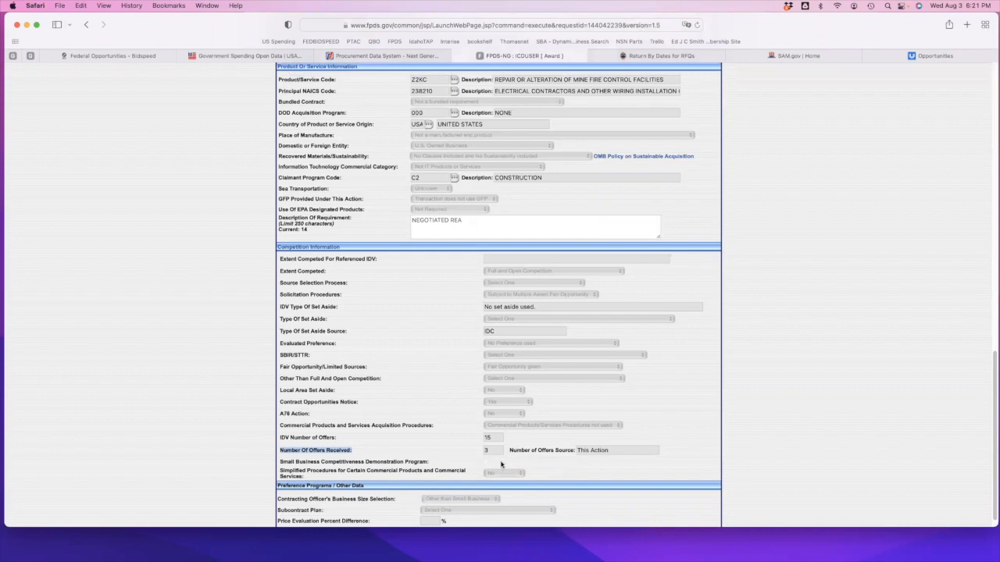
pyautogui.scroll(1, 539, 449)
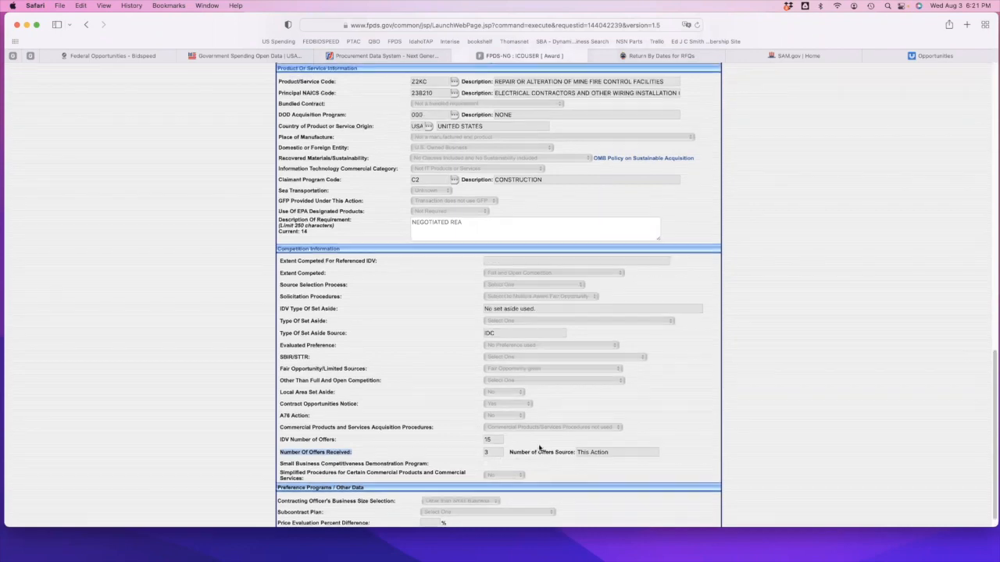
pyautogui.scroll(10, 539, 447)
pyautogui.scroll(-10, 539, 447)
pyautogui.scroll(6, 542, 445)
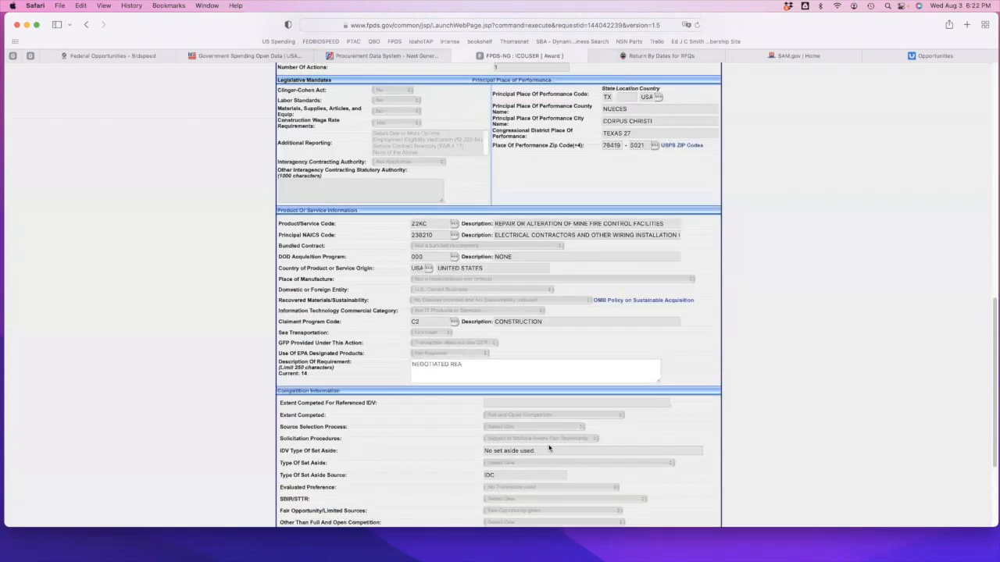
pyautogui.scroll(-6, 519, 438)
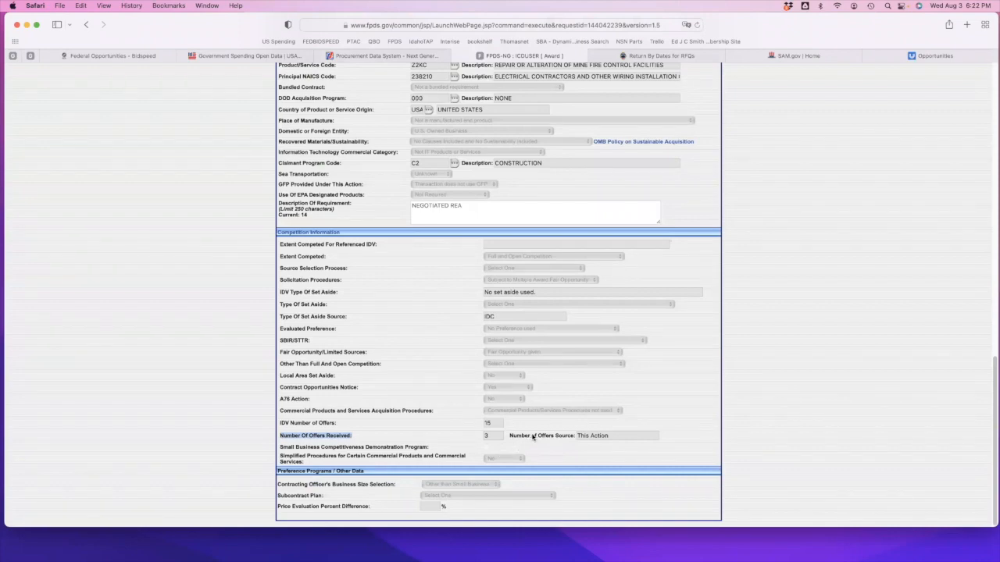
# Skim the whole award record again, from the transaction and purchaser information through to the competition and preference program data.
pyautogui.scroll(15, 532, 439)
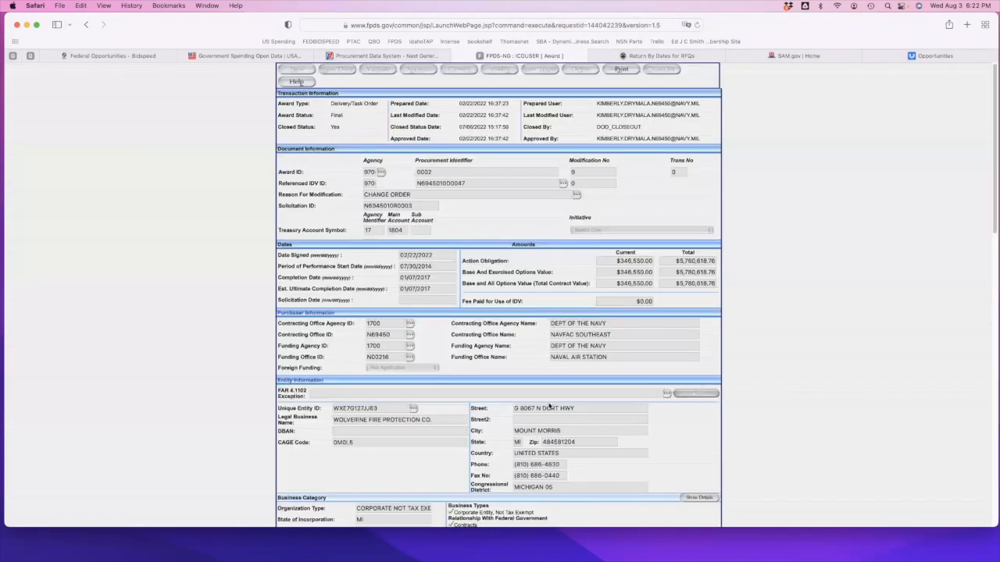
pyautogui.scroll(-5, 562, 407)
pyautogui.scroll(-15, 567, 406)
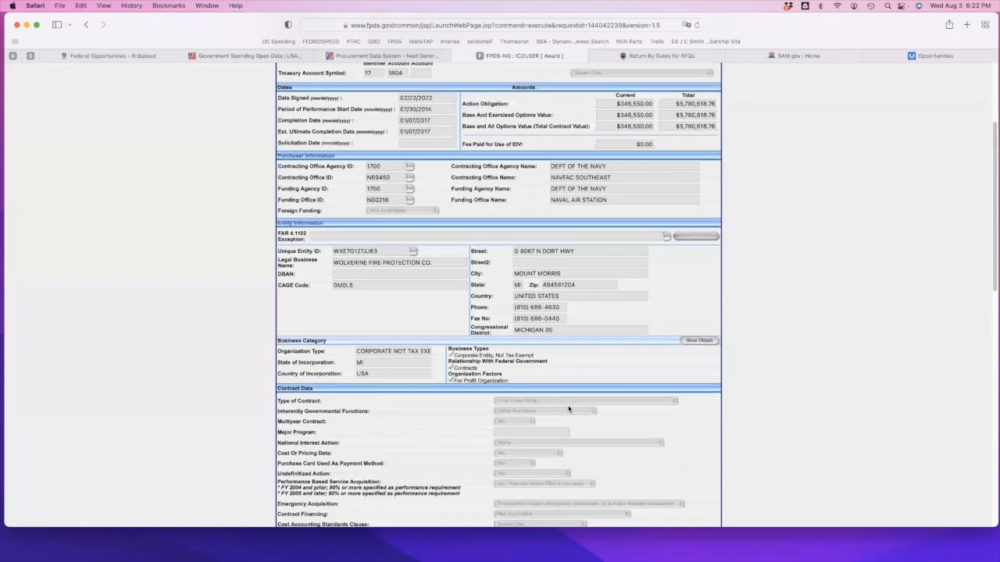
pyautogui.scroll(-3, 568, 409)
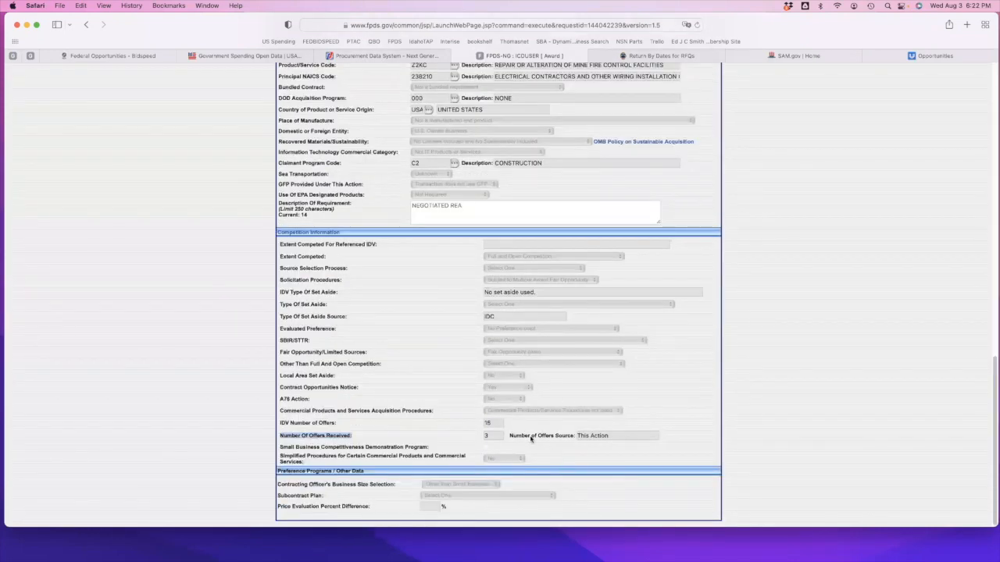
pyautogui.scroll(15, 500, 439)
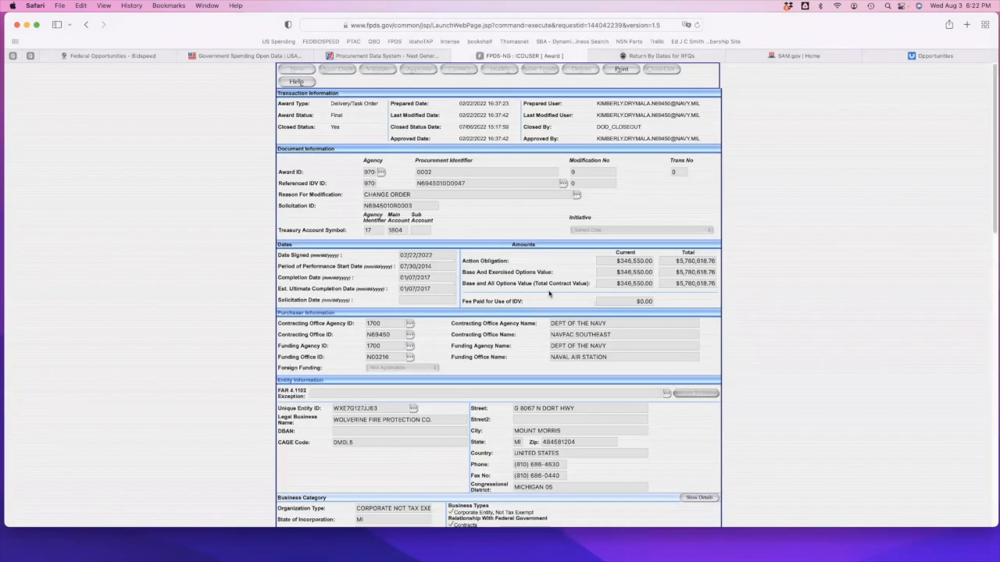
pyautogui.scroll(-5, 561, 305)
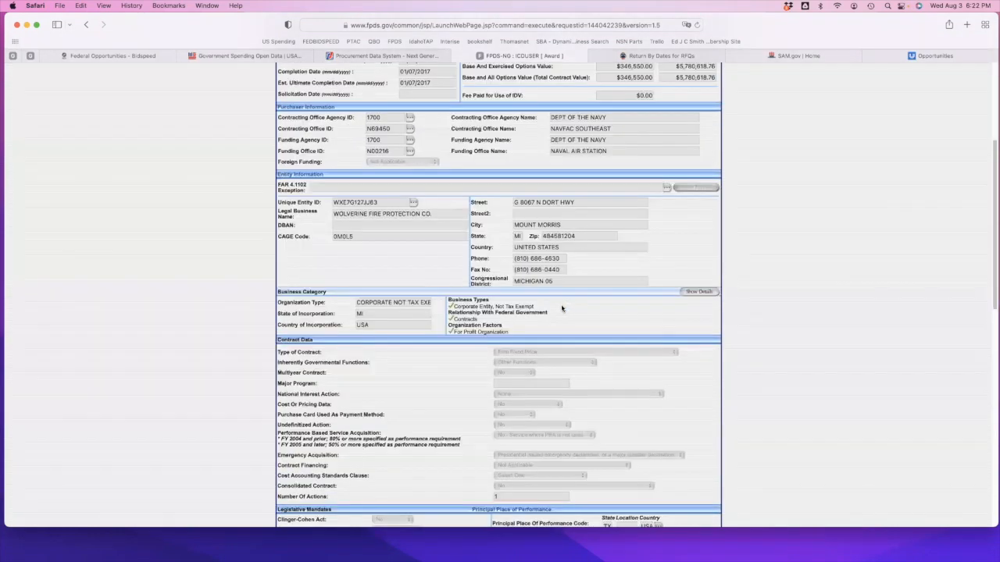
pyautogui.scroll(-15, 562, 308)
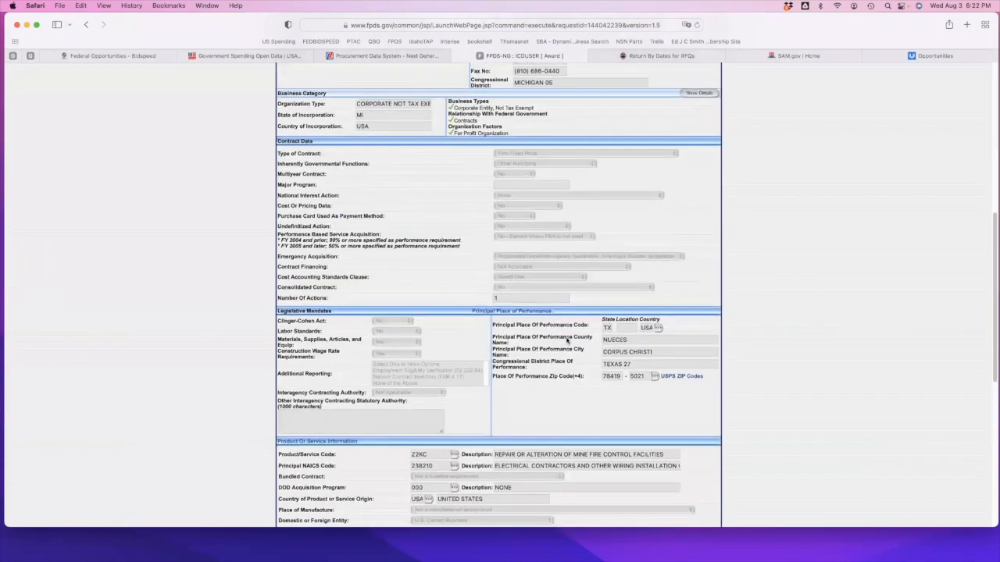
pyautogui.scroll(-3, 566, 330)
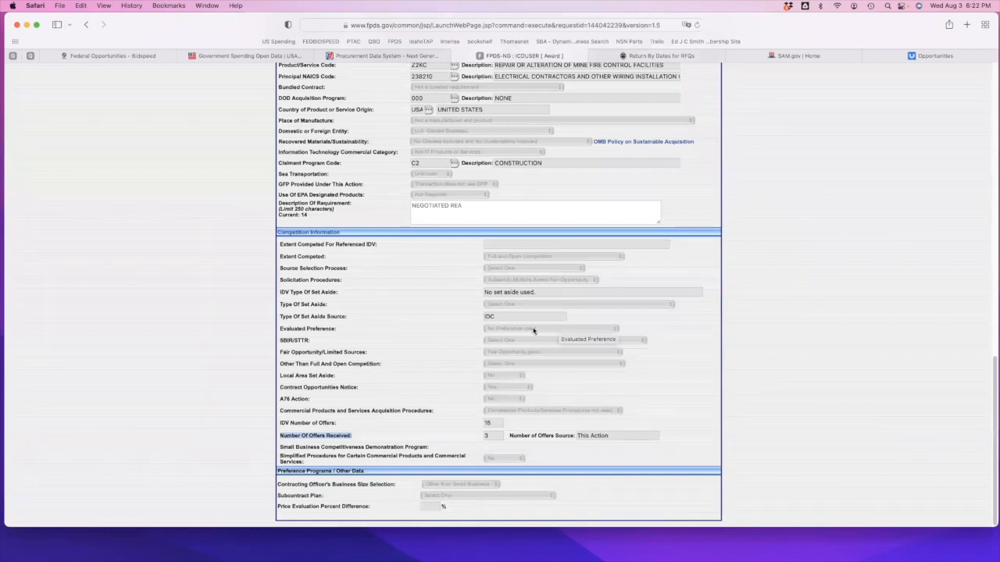
# Review the award's competition and product or service information once more, and recheck the current and total amounts.
pyautogui.scroll(20, 533, 326)
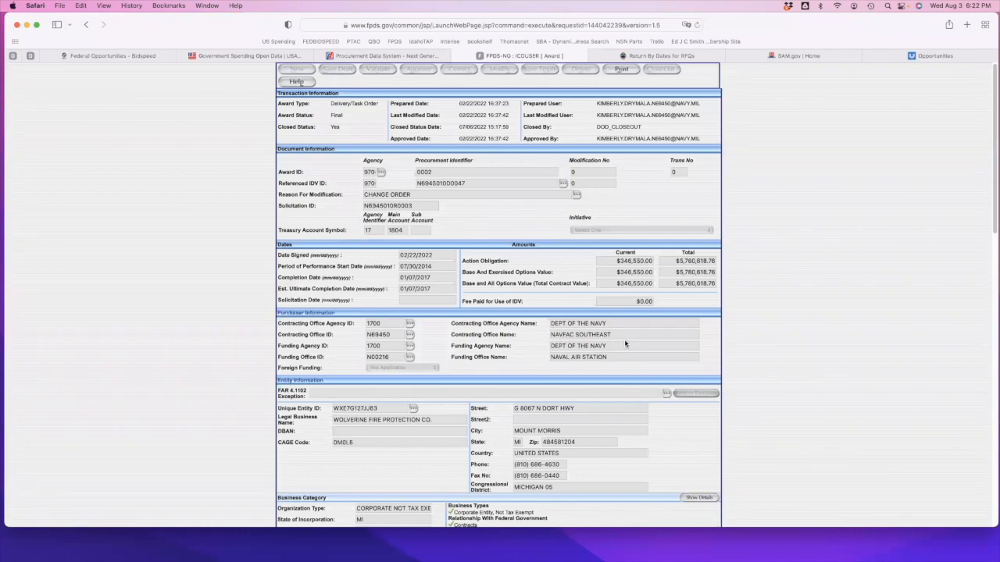
pyautogui.scroll(-15, 615, 340)
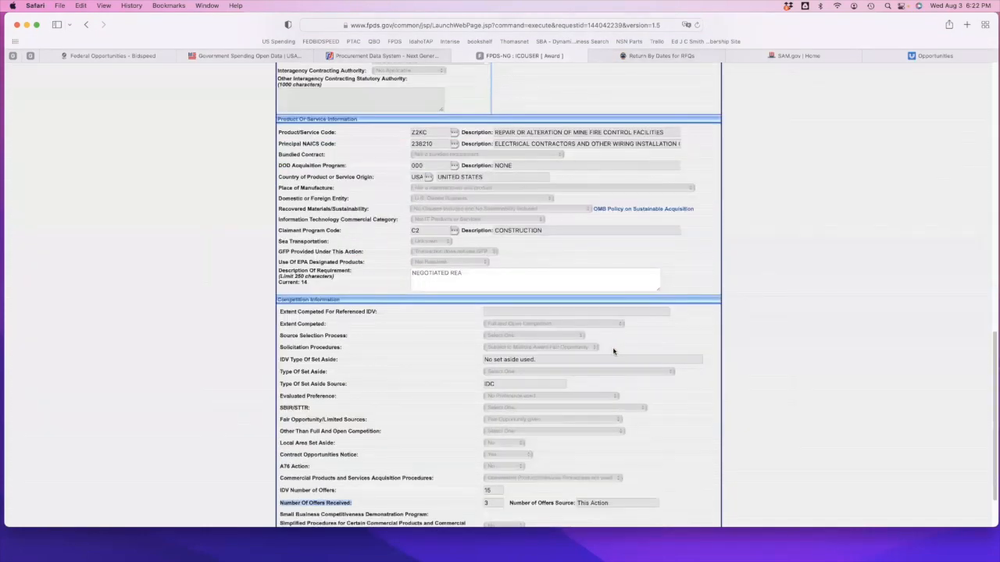
pyautogui.scroll(-2, 612, 351)
pyautogui.scroll(-1, 614, 352)
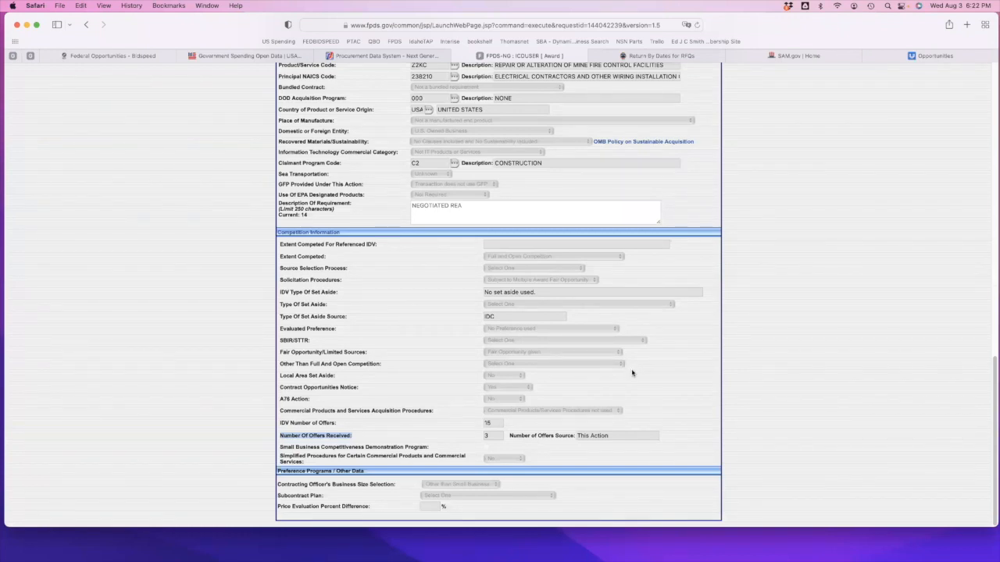
pyautogui.scroll(2, 631, 368)
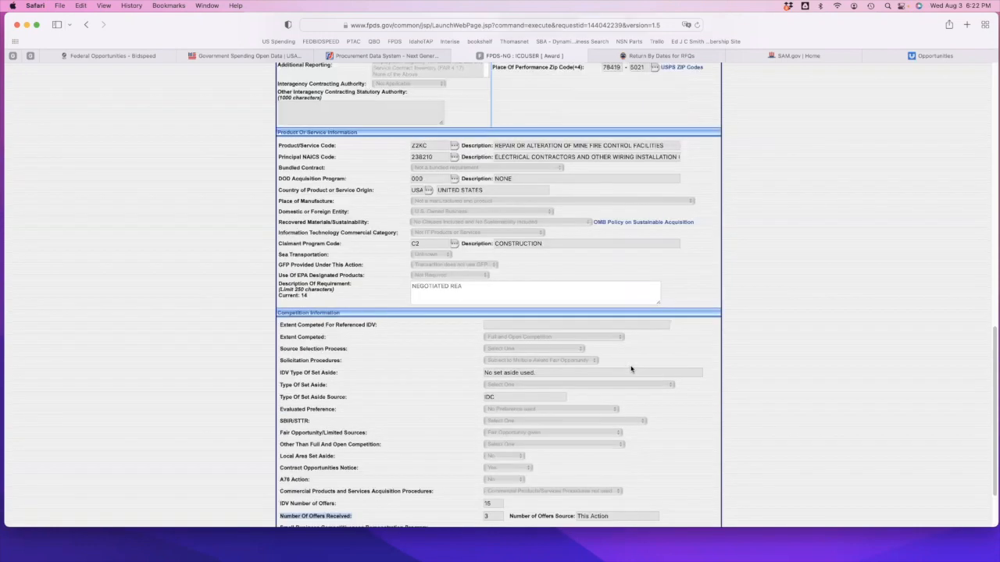
pyautogui.scroll(-2, 631, 369)
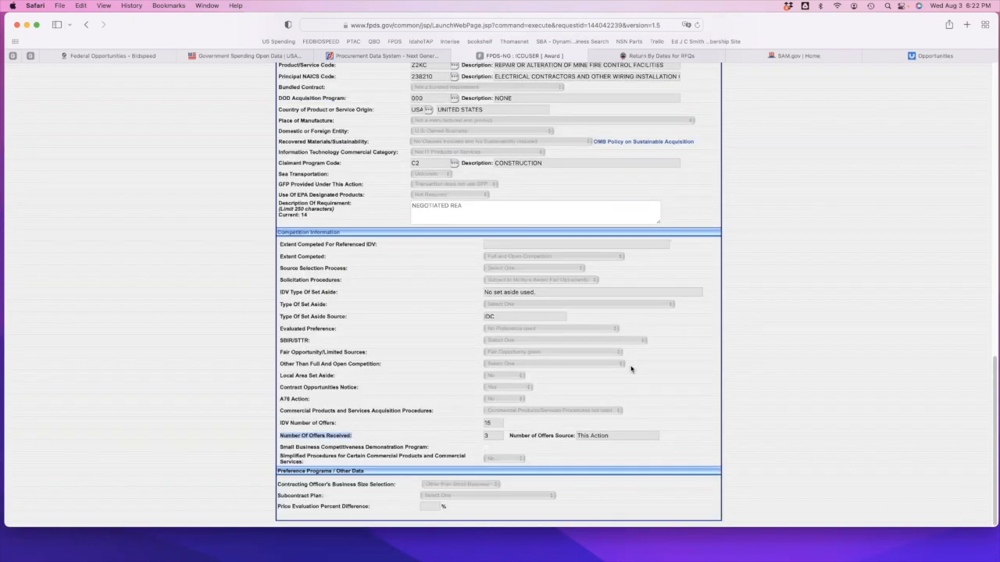
pyautogui.scroll(3, 629, 369)
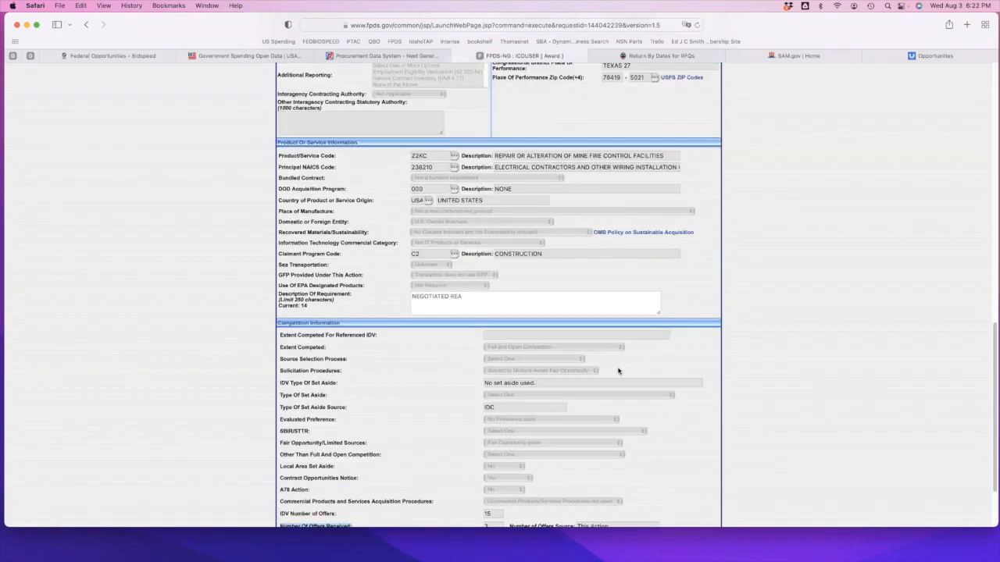
pyautogui.scroll(10, 617, 369)
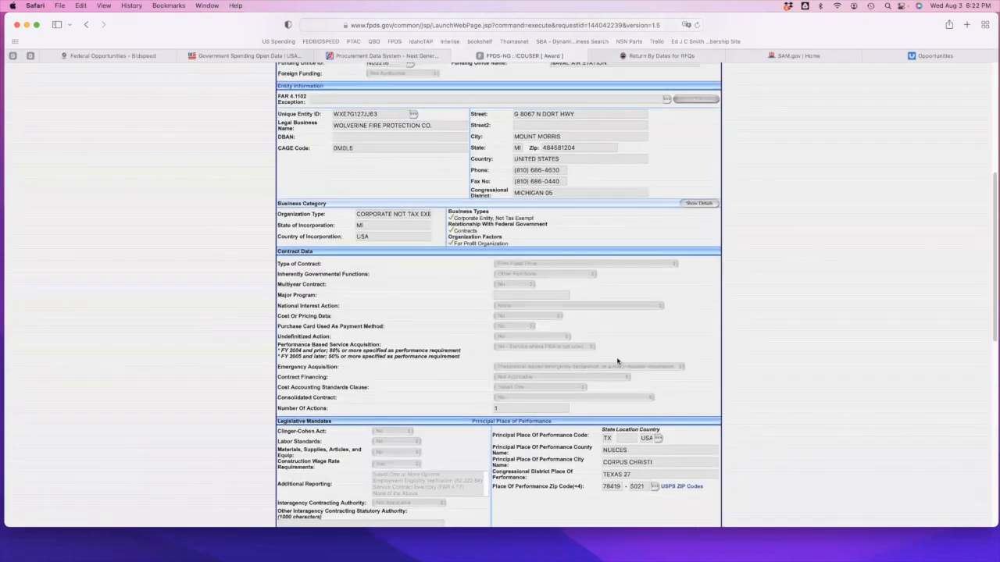
pyautogui.scroll(7, 618, 362)
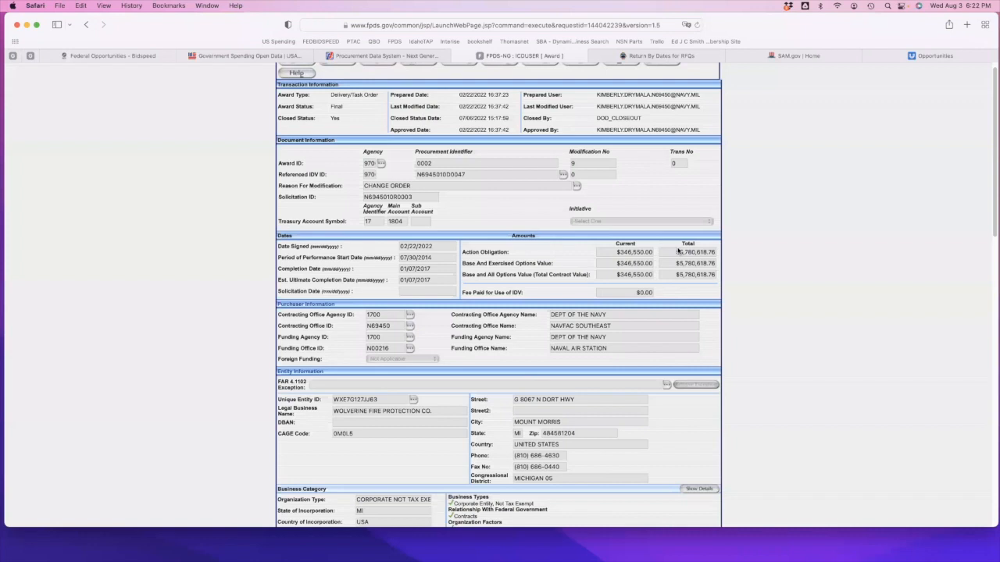
# Leave the award record for the Federal Procurement Data System home page and run an ezSearch for the keyword idaho.
pyautogui.scroll(1, 703, 250)
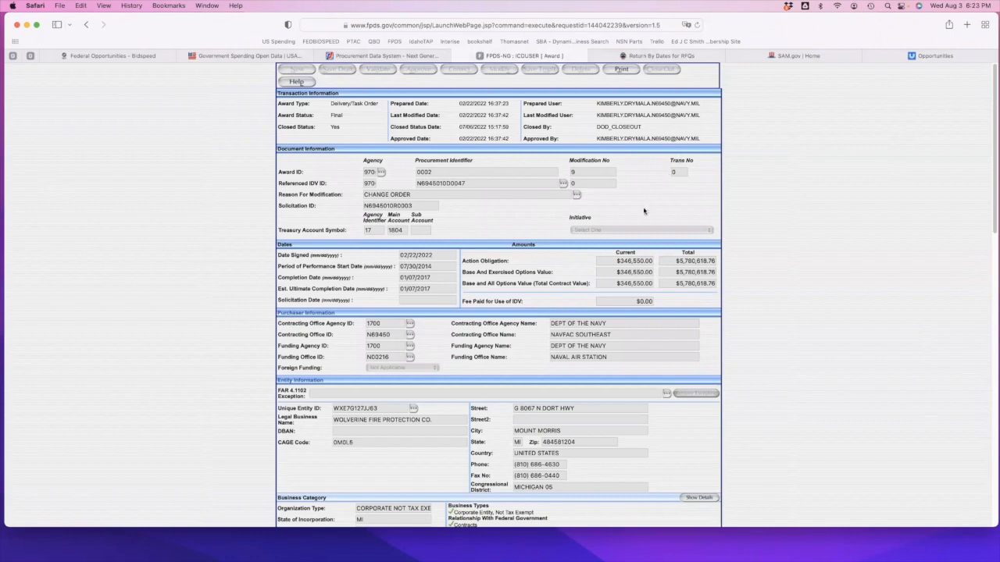
pyautogui.scroll(-1, 658, 213)
pyautogui.scroll(-5, 658, 213)
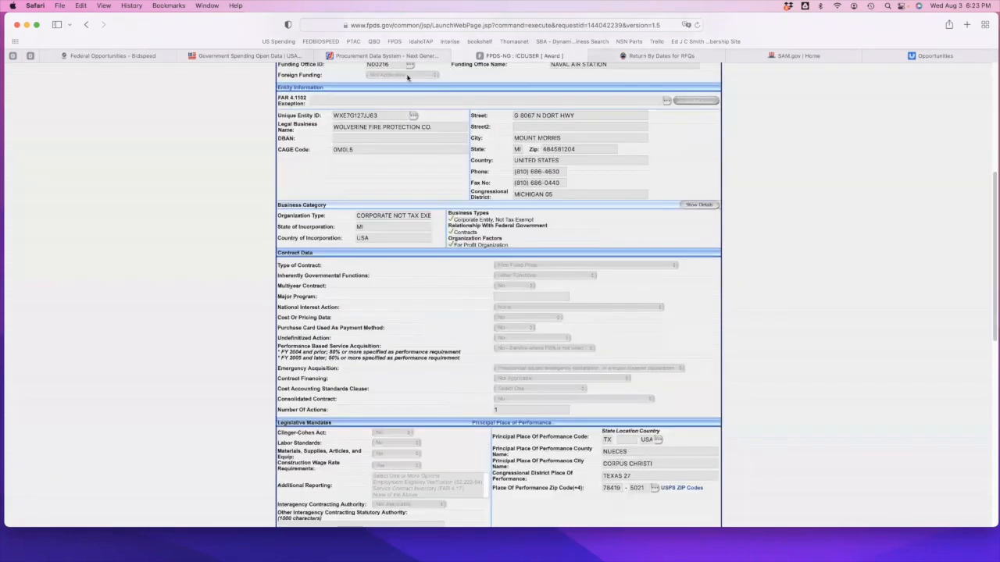
pyautogui.click(86, 24)
pyautogui.moveTo(430, 172); pyautogui.dragTo(389, 172)
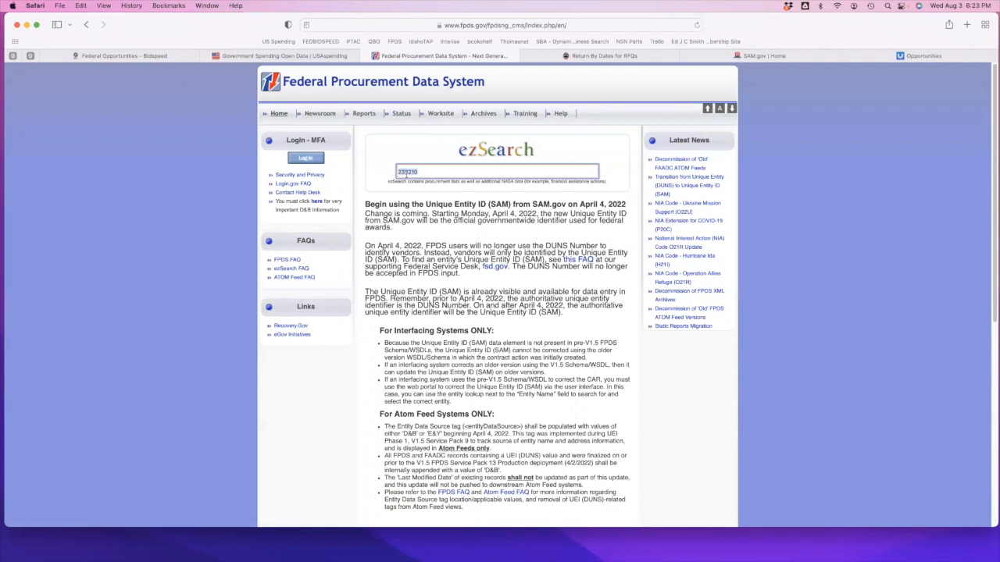
pyautogui.press('BackSpace')
pyautogui.write('ia')
pyautogui.write('aho')
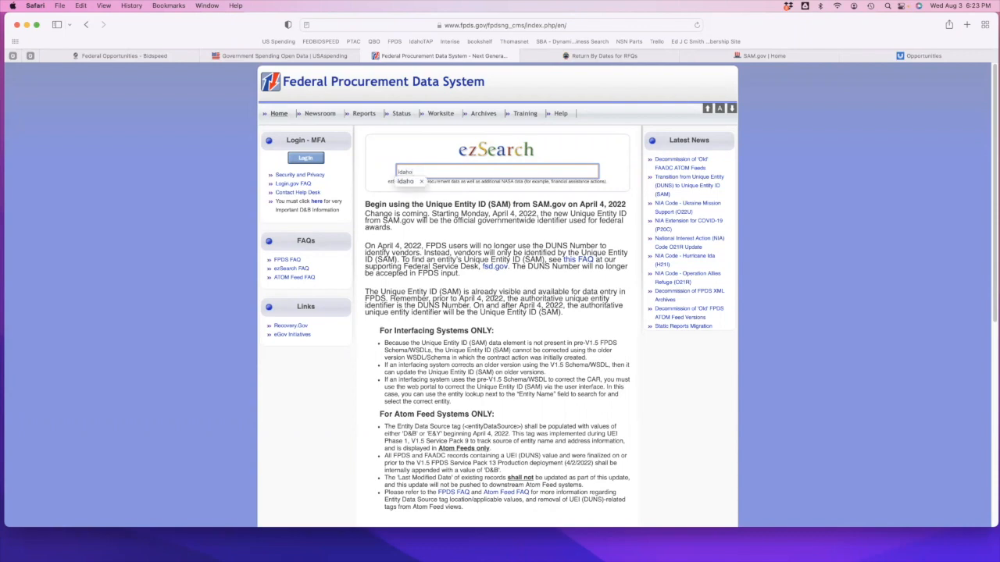
pyautogui.press('Return')
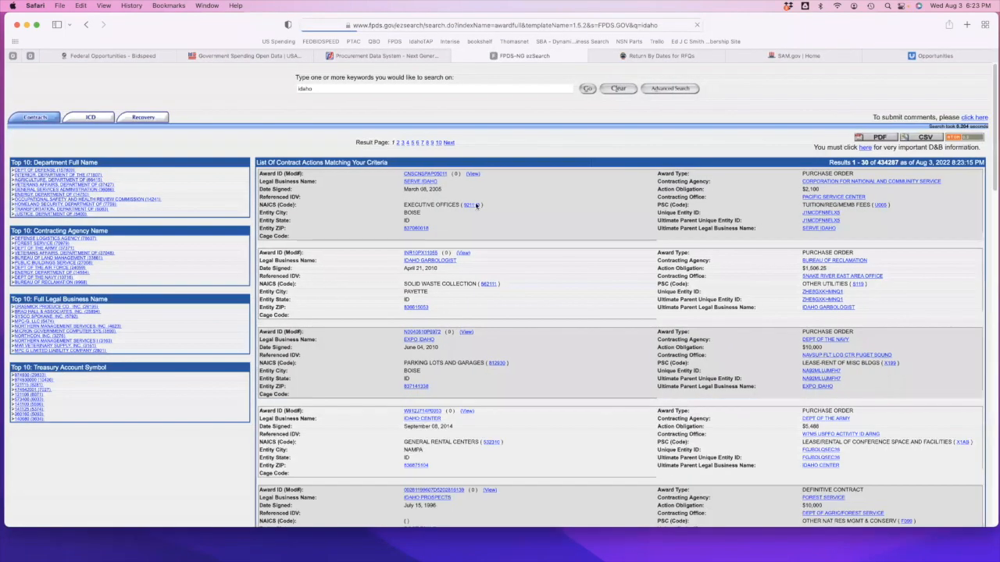
# Highlight the search keyword and skim the list of matching contract actions, comparing their contracting agencies, NAICS codes and action obligations.
pyautogui.doubleClick(298, 89)
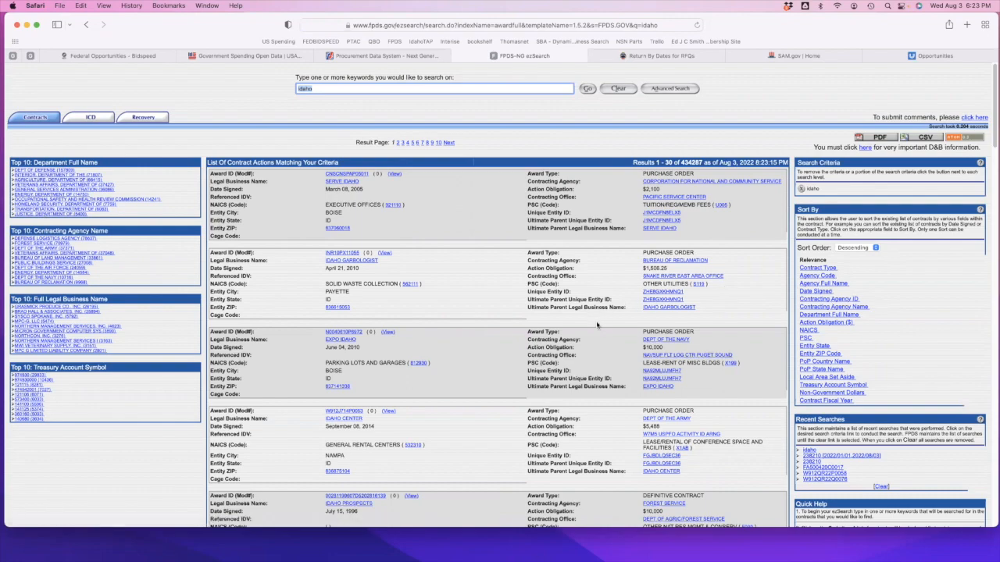
pyautogui.scroll(-1, 551, 376)
pyautogui.scroll(-5, 550, 376)
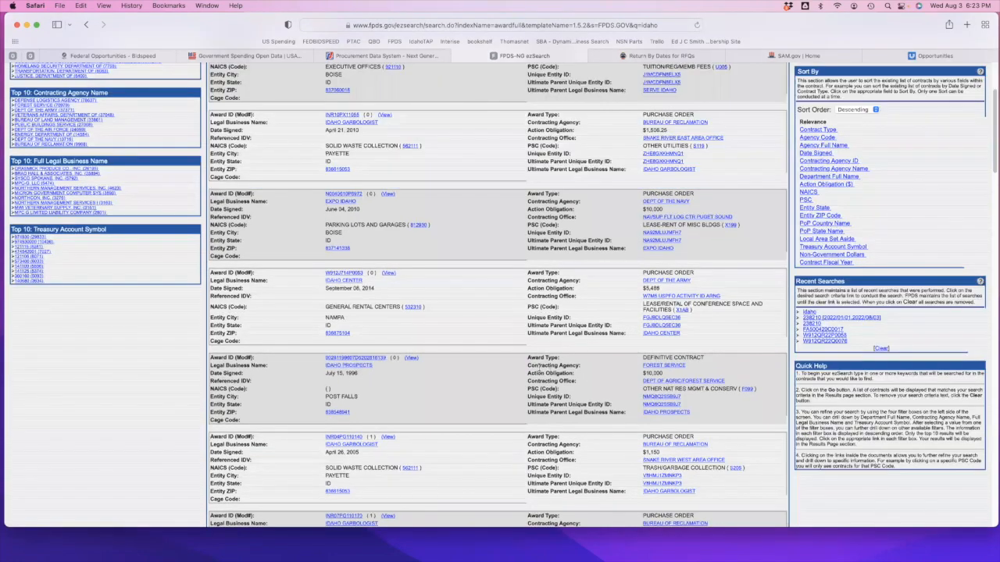
pyautogui.scroll(5, 546, 367)
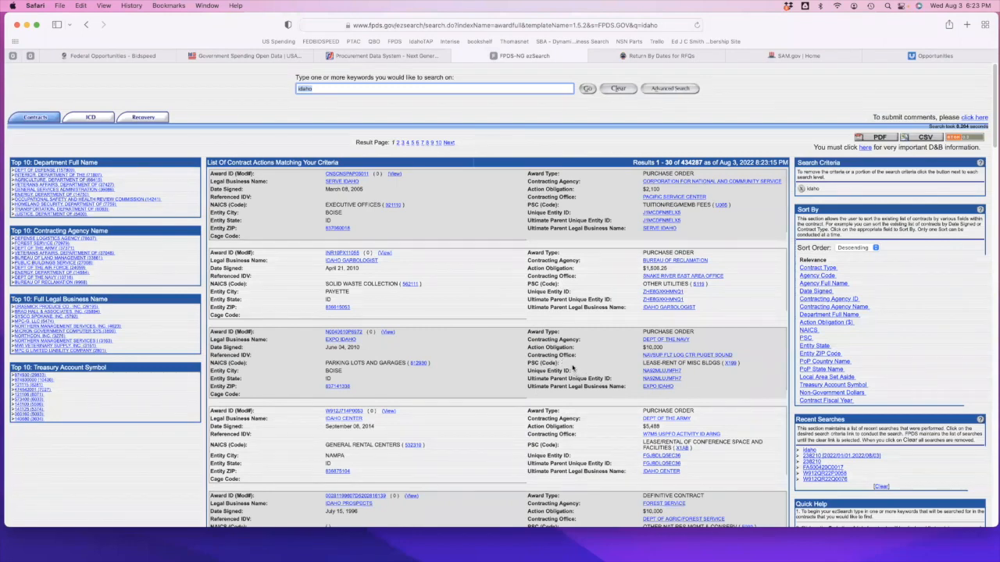
pyautogui.scroll(-4, 578, 373)
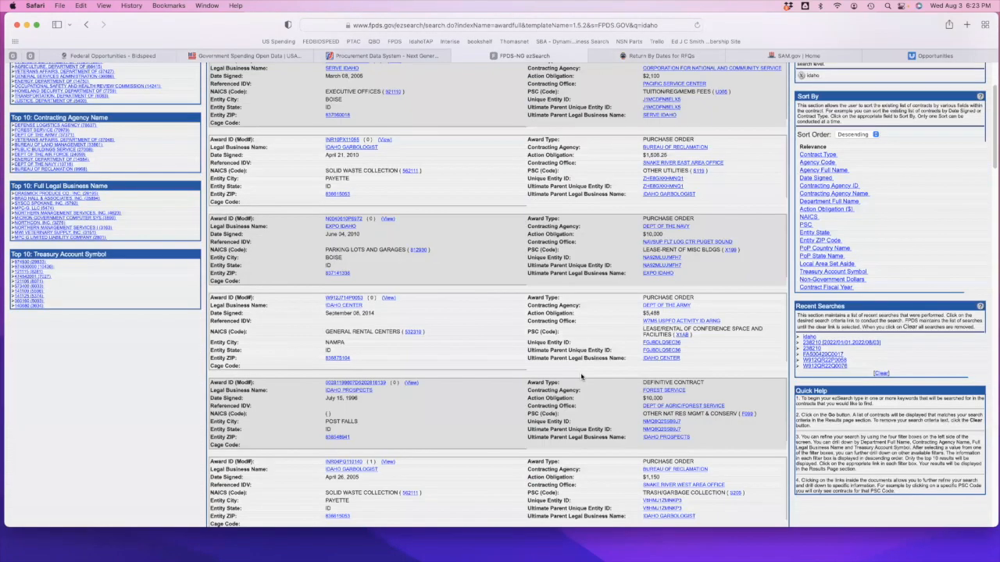
pyautogui.scroll(4, 580, 373)
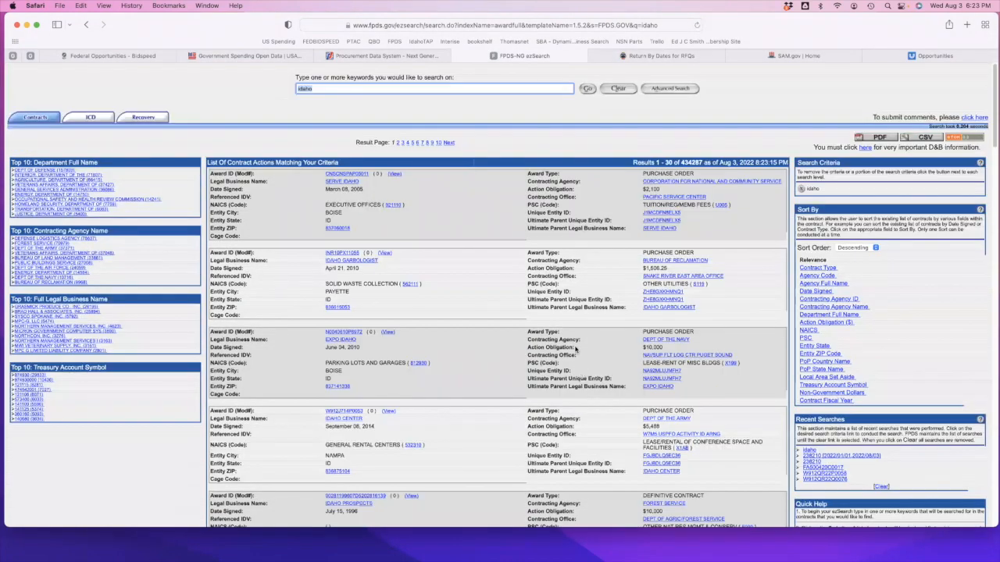